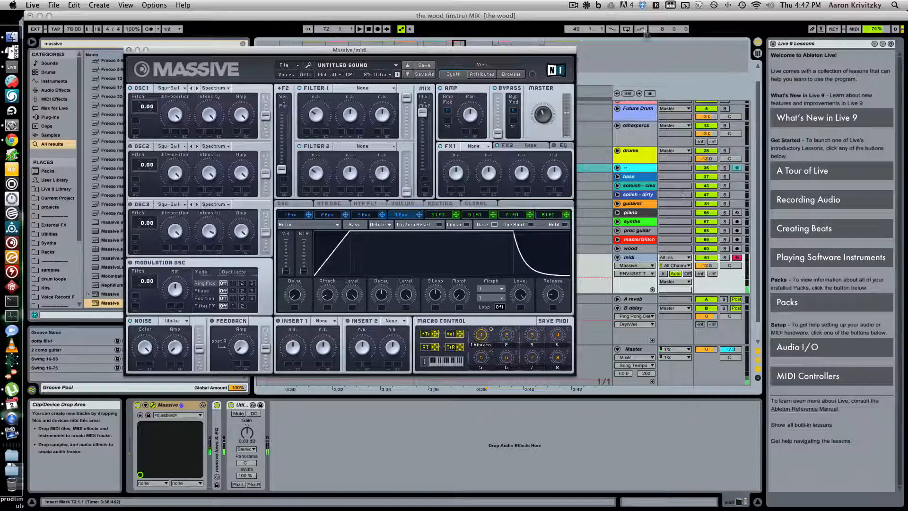
- Reselect Komplete Audio 6 as the output device for Soundflower (64ch)
{"action": "left_click", "coordinate": [586, 5]}
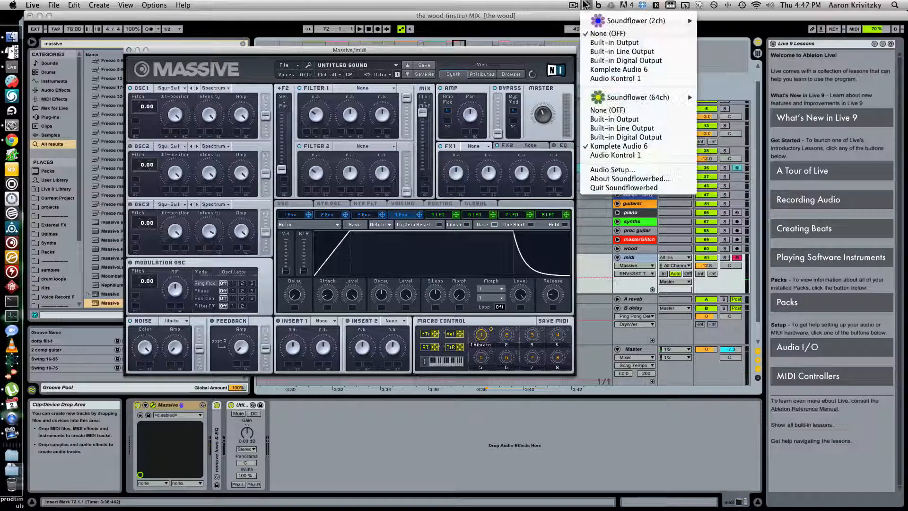
{"action": "left_click", "coordinate": [605, 140]}
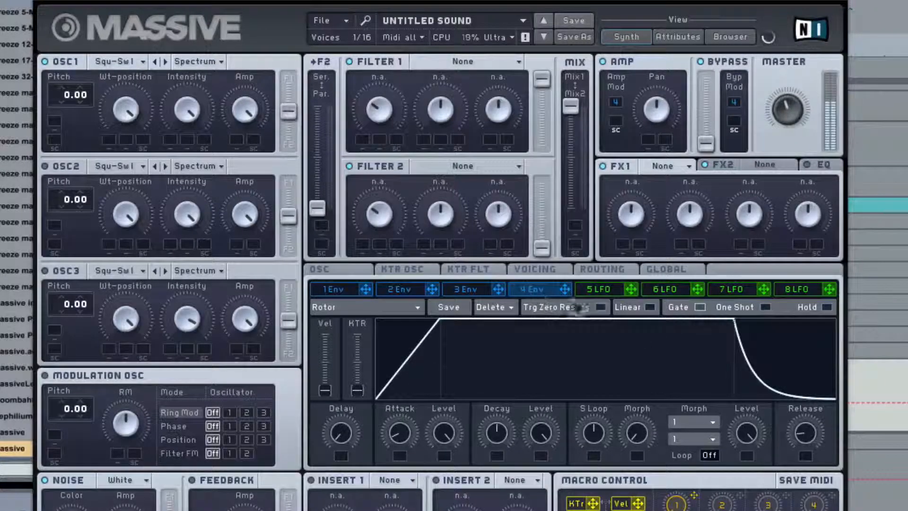
{"action": "left_click", "coordinate": [863, 1]}
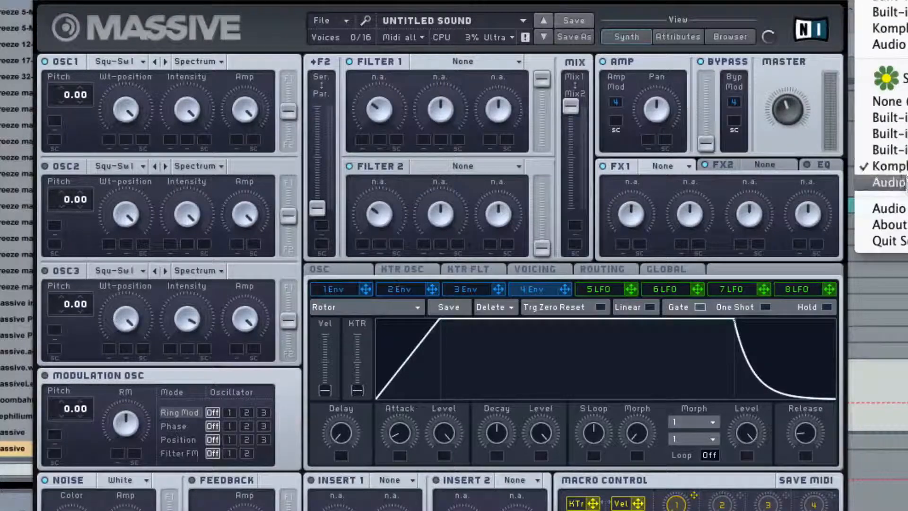
{"action": "left_click", "coordinate": [888, 166]}
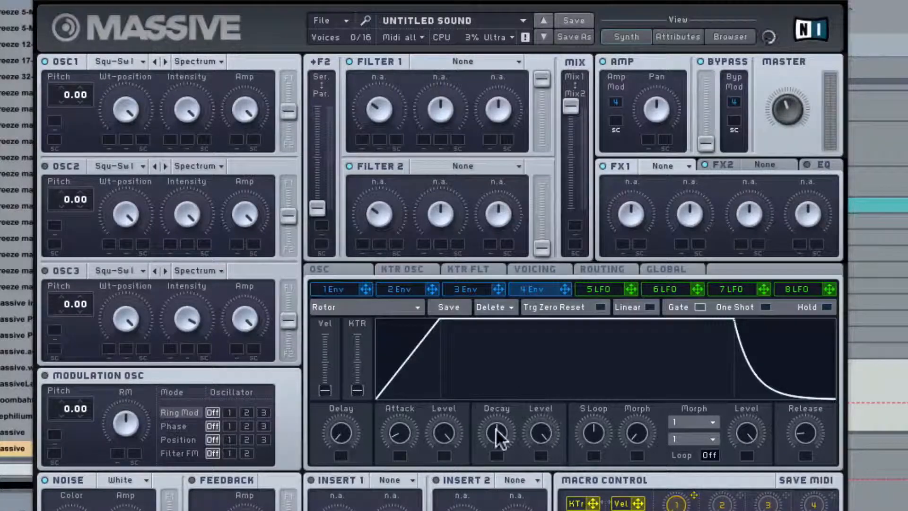
- Try a minimum decay level on envelope 4, shorten its decay time and lengthen its release
{"action": "left_click_drag", "start_coordinate": [543, 432], "coordinate": [543, 468]}
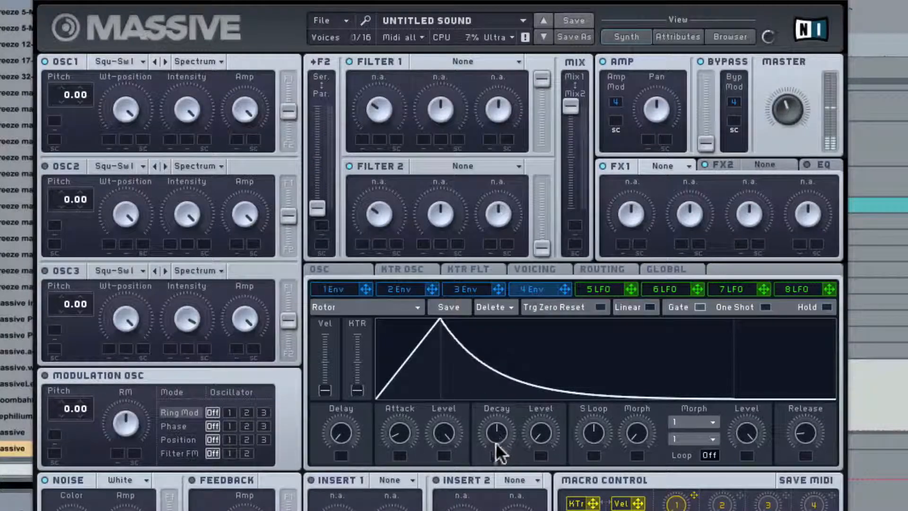
{"action": "left_click_drag", "start_coordinate": [497, 433], "coordinate": [531, 235]}
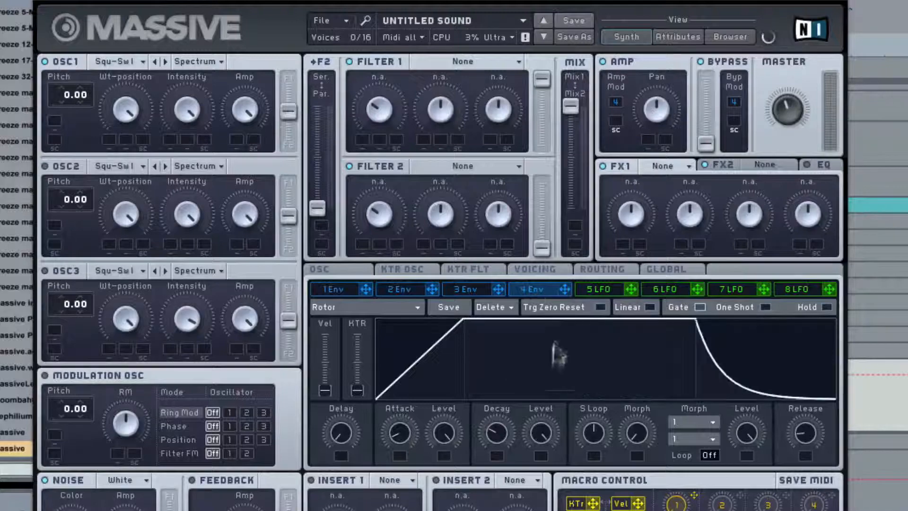
{"action": "left_click_drag", "start_coordinate": [498, 433], "coordinate": [499, 439]}
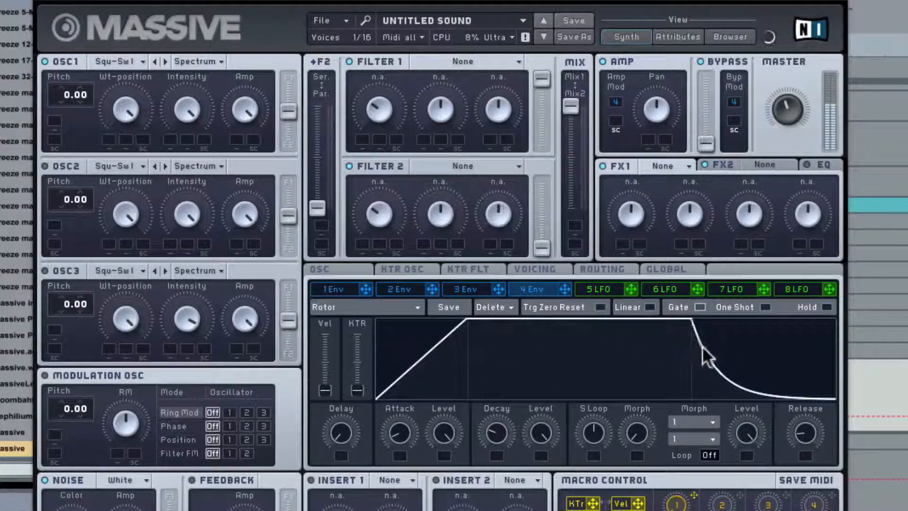
{"action": "left_click_drag", "start_coordinate": [806, 434], "coordinate": [797, 370]}
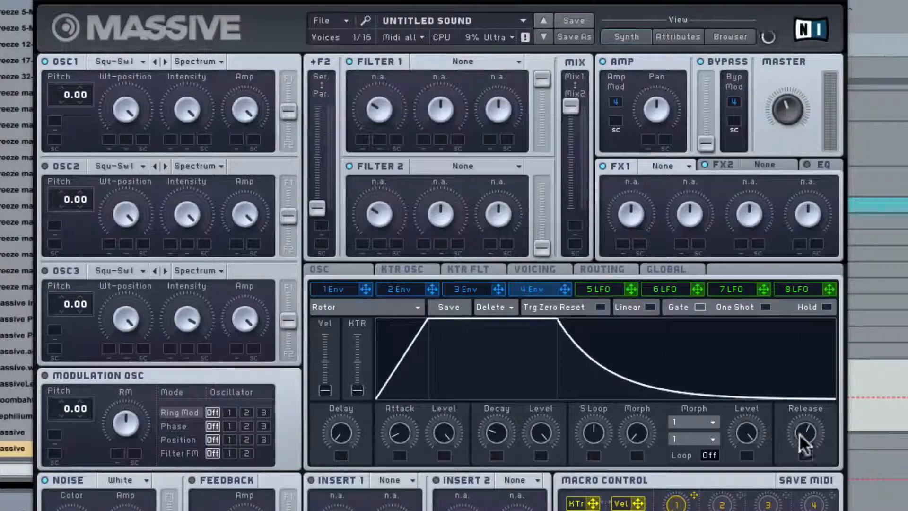
{"action": "left_click_drag", "start_coordinate": [799, 433], "coordinate": [792, 464]}
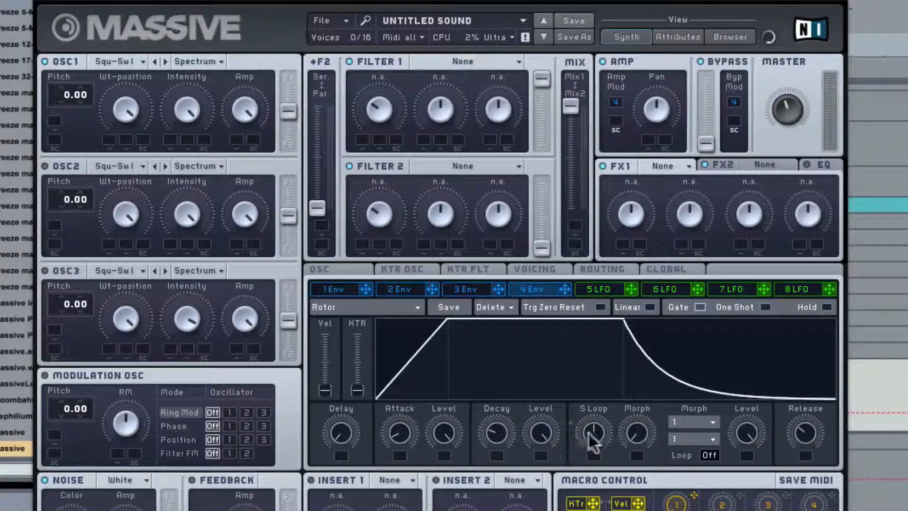
- Set envelope 4's attack time, attack level and decay level to minimum, and loop its slightly shortened sustain section infinitely (inf)
{"action": "left_click_drag", "start_coordinate": [403, 433], "coordinate": [401, 506]}
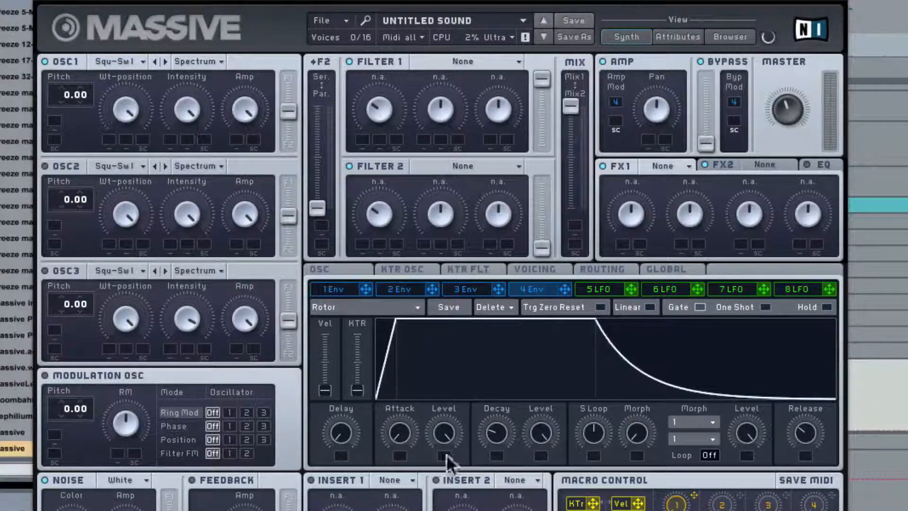
{"action": "left_click_drag", "start_coordinate": [446, 433], "coordinate": [494, 492]}
{"action": "left_click_drag", "start_coordinate": [536, 454], "coordinate": [536, 508]}
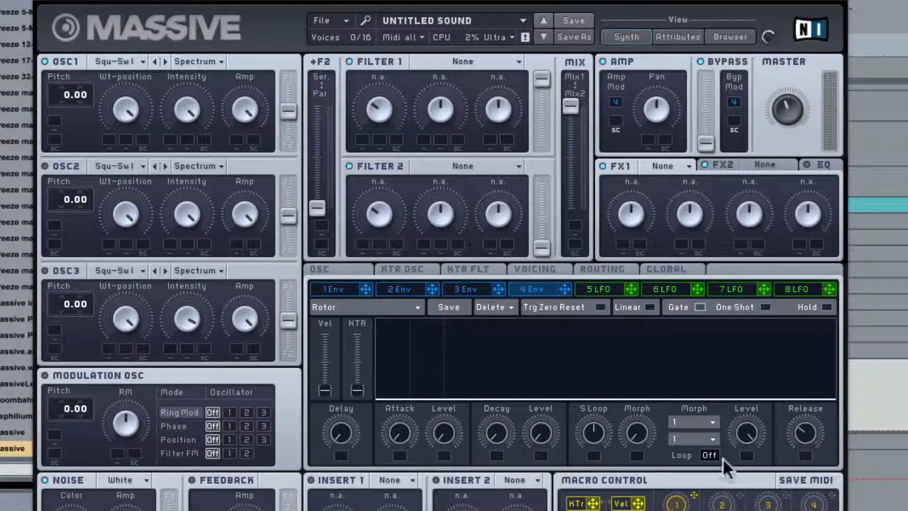
{"action": "left_click_drag", "start_coordinate": [707, 452], "coordinate": [703, 369]}
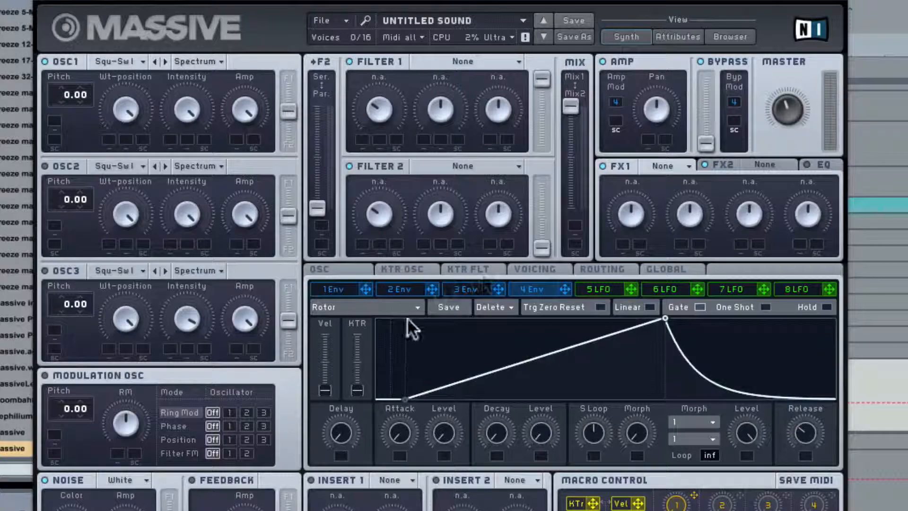
{"action": "left_click_drag", "start_coordinate": [594, 433], "coordinate": [585, 449]}
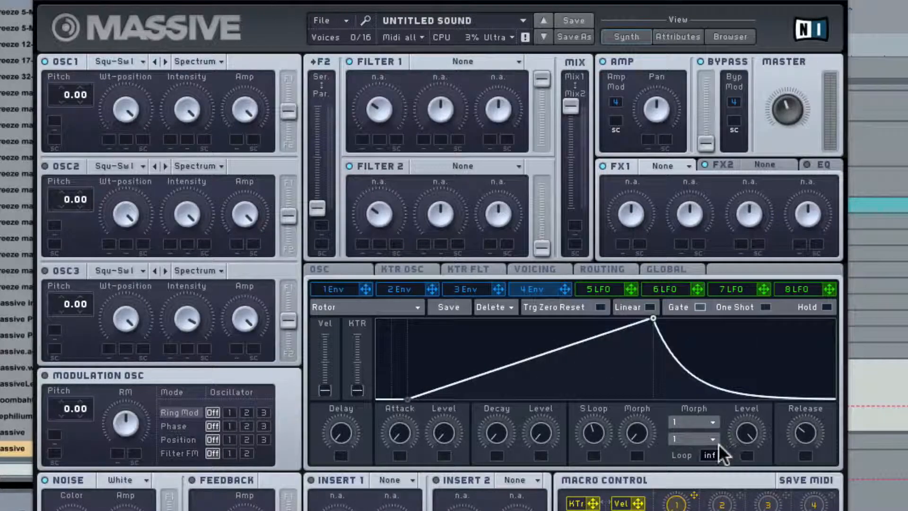
- Set envelope 4's second morph curve to 7, raise the Morph amount most of the way and shorten the sustain loop
{"action": "left_click", "coordinate": [704, 446]}
{"action": "left_click", "coordinate": [703, 410]}
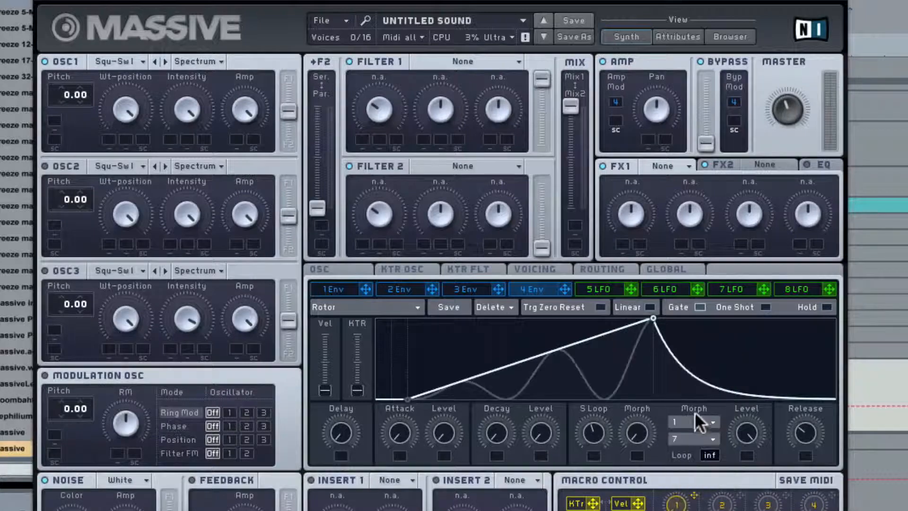
{"action": "left_click", "coordinate": [693, 418]}
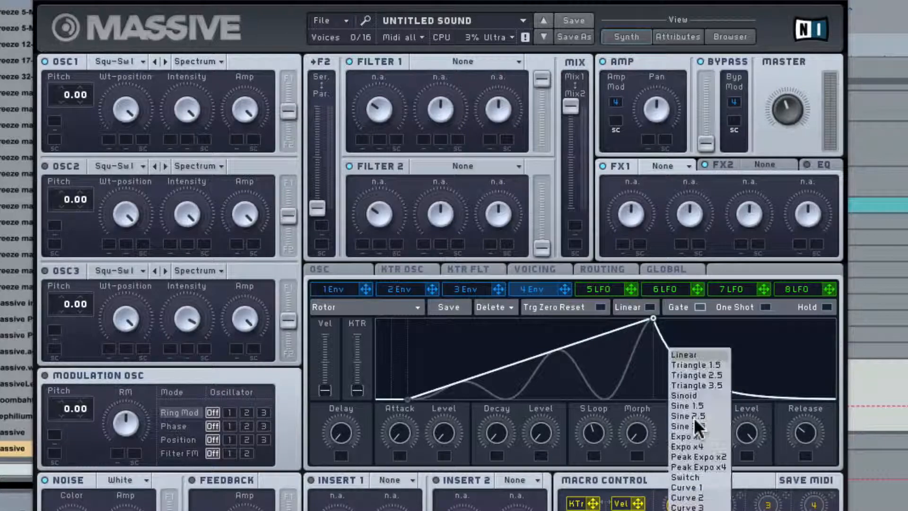
{"action": "left_click", "coordinate": [589, 408]}
{"action": "left_click_drag", "start_coordinate": [636, 432], "coordinate": [622, 324]}
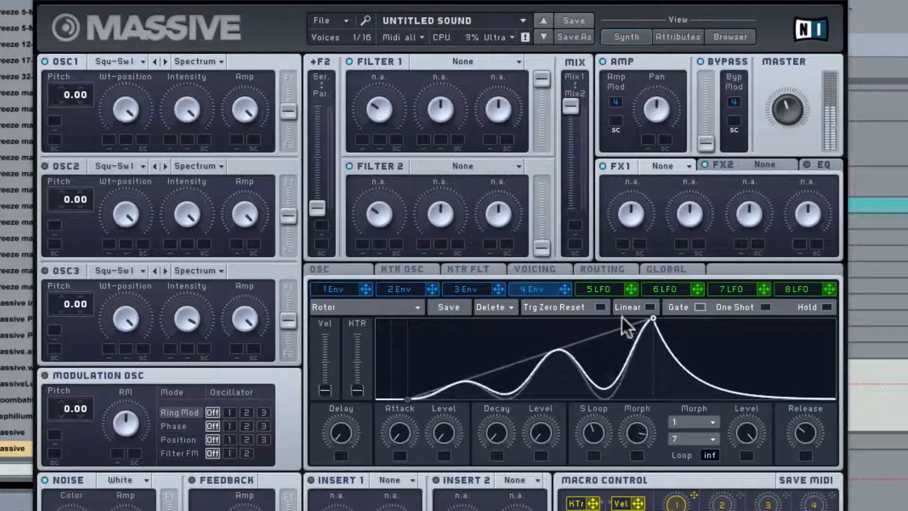
{"action": "left_click_drag", "start_coordinate": [593, 436], "coordinate": [561, 447]}
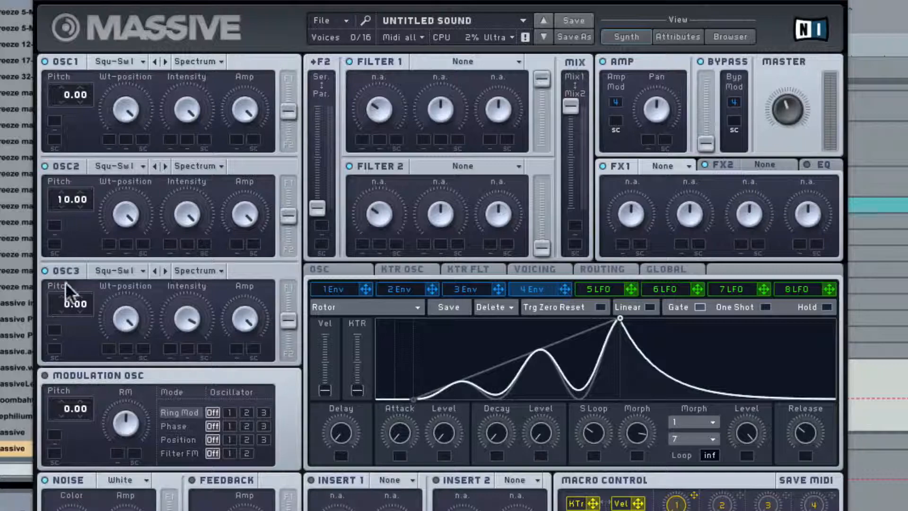
- Set OSC3's pitch to 7.00 and keep Komplete Audio 6 selected as the Soundflower (64ch) output
{"action": "left_click_drag", "start_coordinate": [63, 305], "coordinate": [66, 285]}
{"action": "left_click", "coordinate": [58, 310]}
{"action": "left_click", "coordinate": [890, 2]}
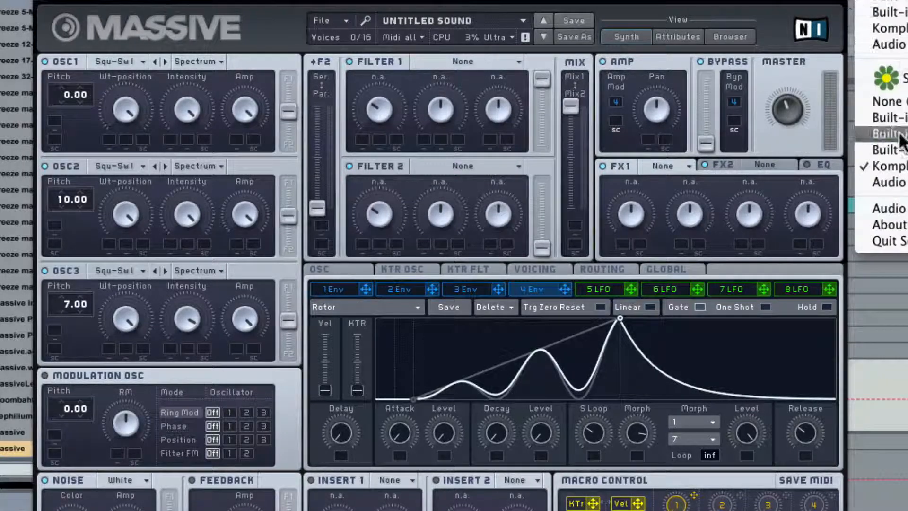
{"action": "left_click", "coordinate": [894, 169]}
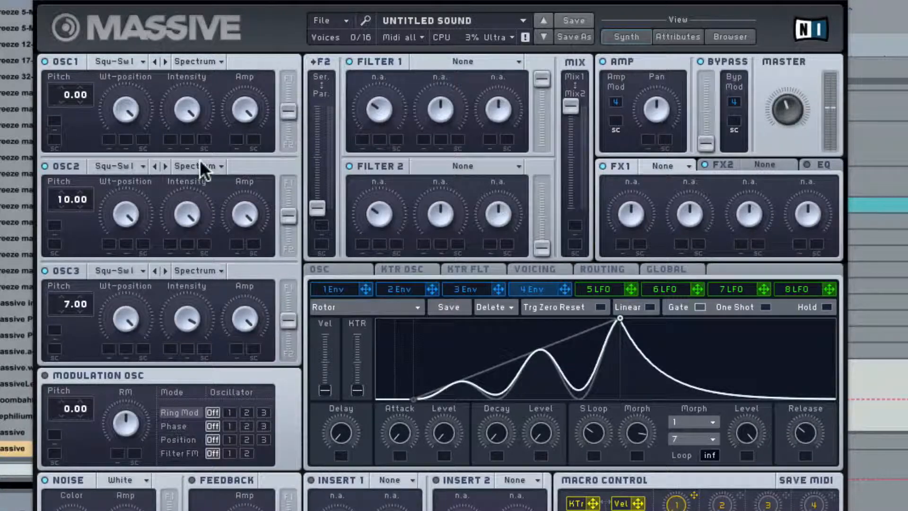
- Switch OSC2 to Bend - mode with the Roughmath I wavetable, and give OSC3 the Drive III wavetable
{"action": "left_click", "coordinate": [194, 199]}
{"action": "left_click", "coordinate": [127, 165]}
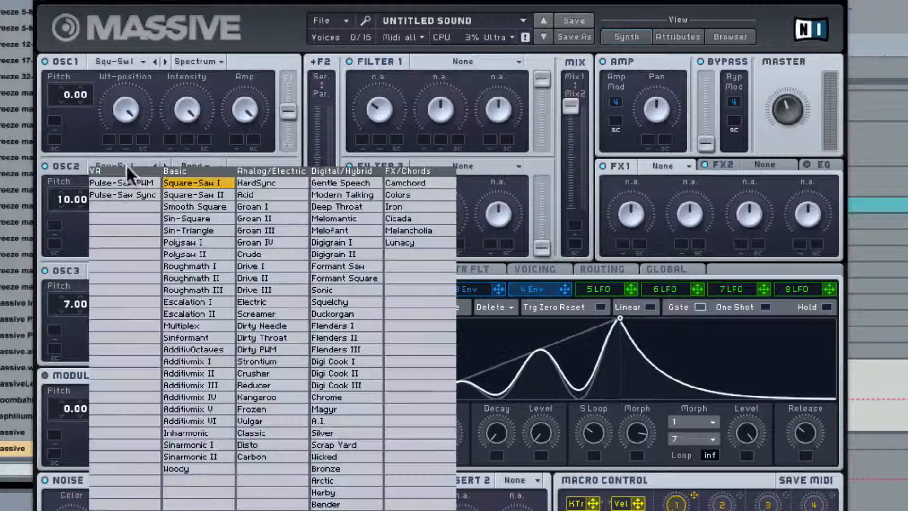
{"action": "left_click", "coordinate": [217, 268]}
{"action": "left_click", "coordinate": [137, 272]}
{"action": "left_click", "coordinate": [340, 341]}
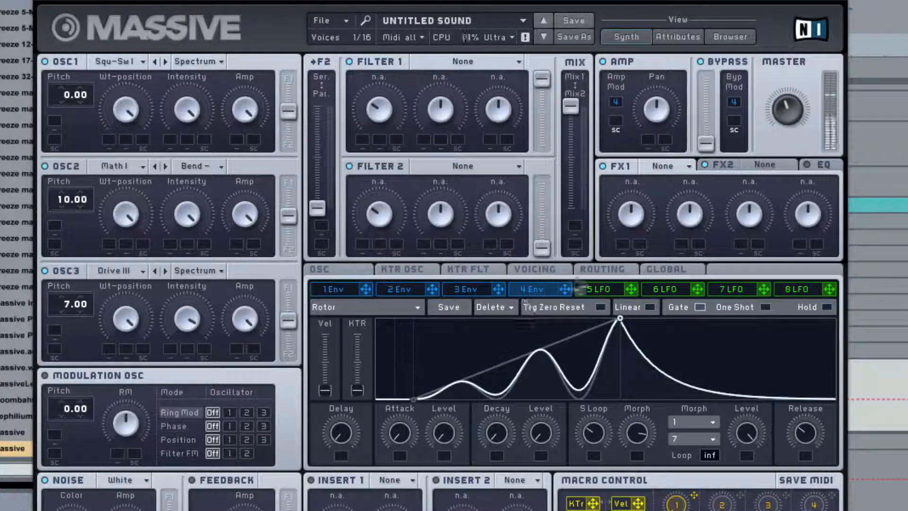
- Lower envelope 4's Morph amount to minimum and shorten its sustain loop further for a faster pulse
{"action": "left_click_drag", "start_coordinate": [643, 466], "coordinate": [643, 497]}
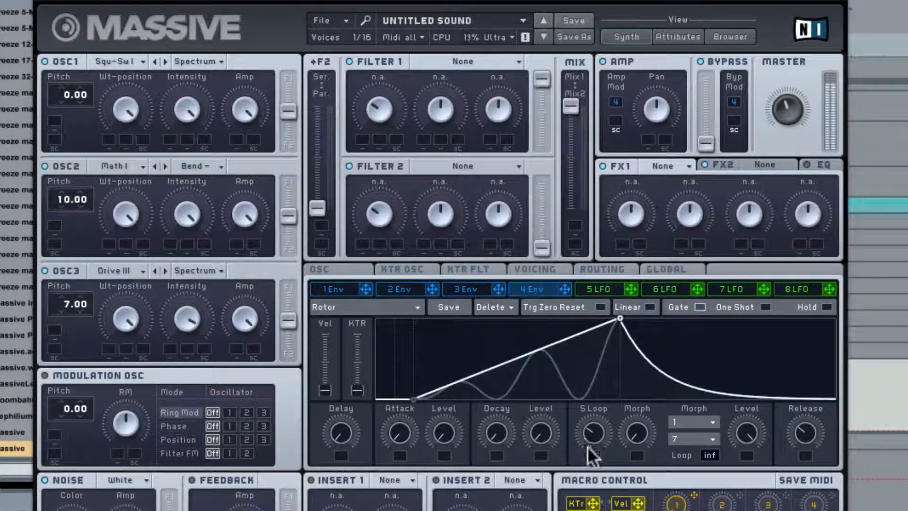
{"action": "left_click_drag", "start_coordinate": [587, 448], "coordinate": [569, 435]}
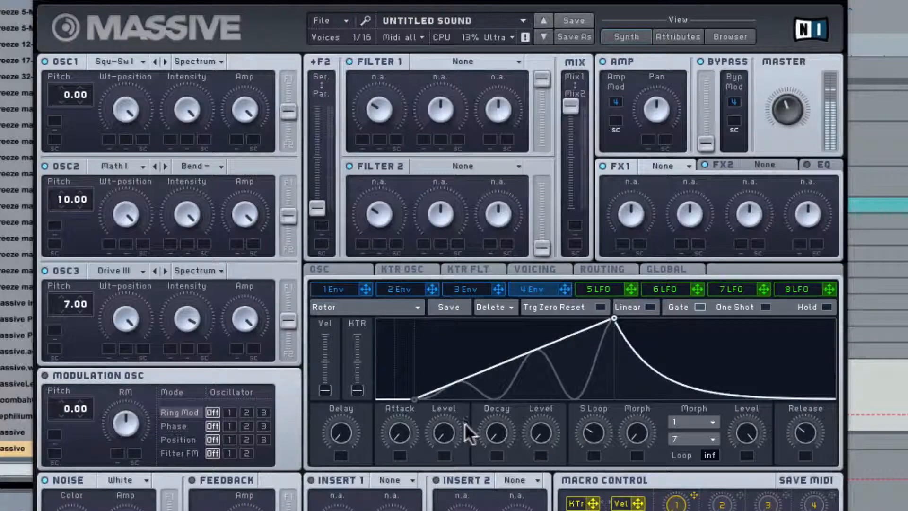
{"action": "left_click_drag", "start_coordinate": [587, 432], "coordinate": [589, 443]}
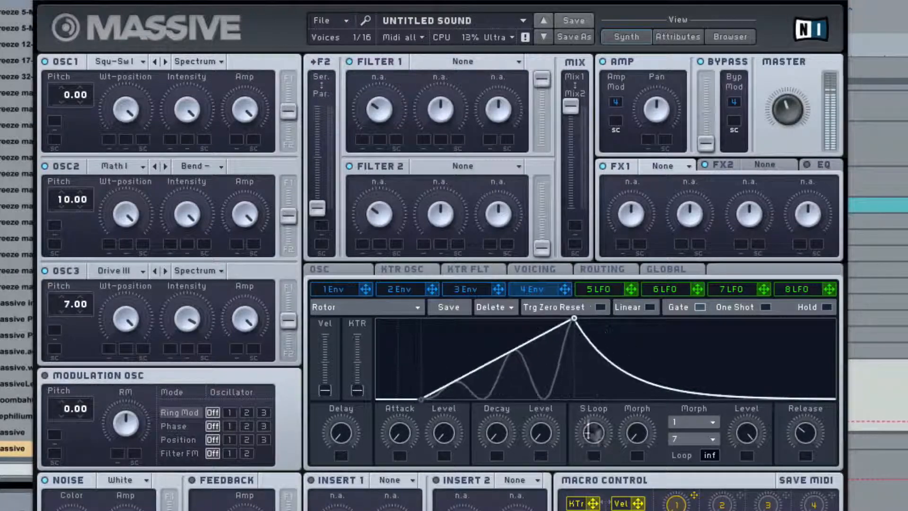
- Modulate envelope 4's S Loop with LFO 5, slow that LFO's rate and move its curve crossfade fully to the sine
{"action": "left_click_drag", "start_coordinate": [630, 288], "coordinate": [590, 426]}
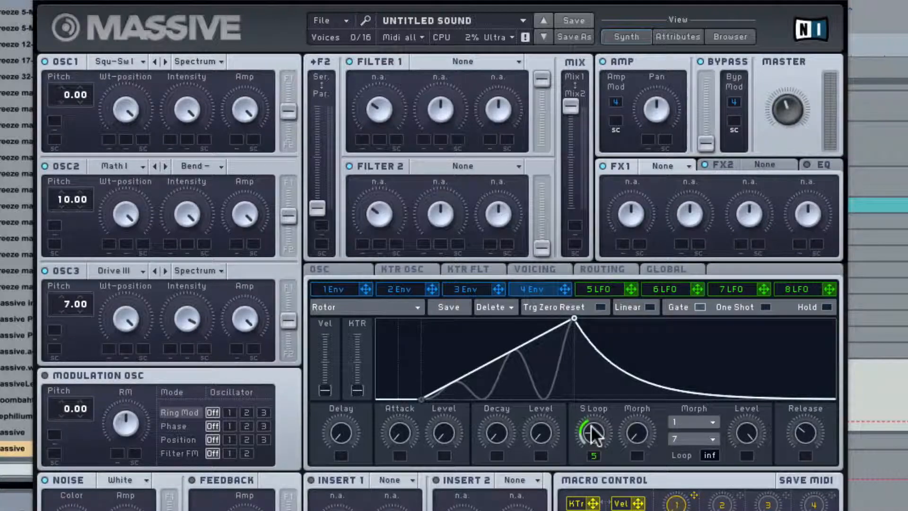
{"action": "left_click", "coordinate": [596, 288]}
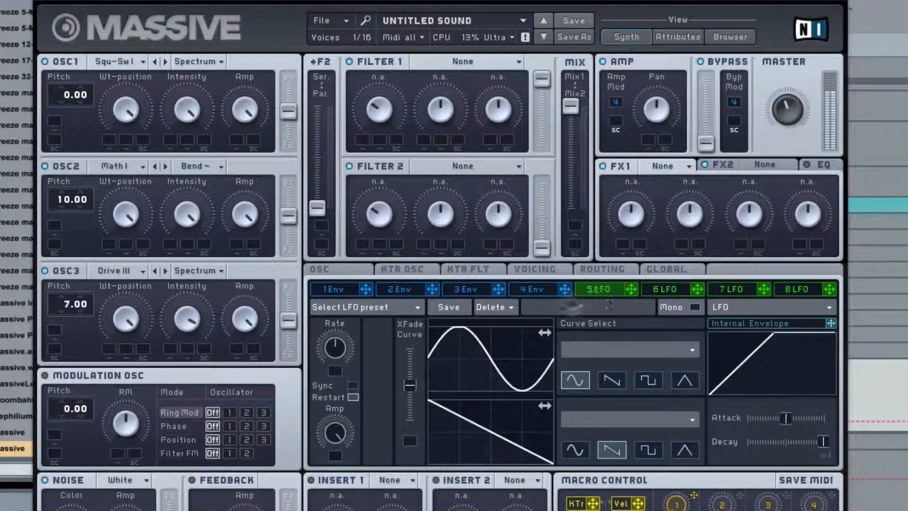
{"action": "left_click_drag", "start_coordinate": [341, 333], "coordinate": [338, 323]}
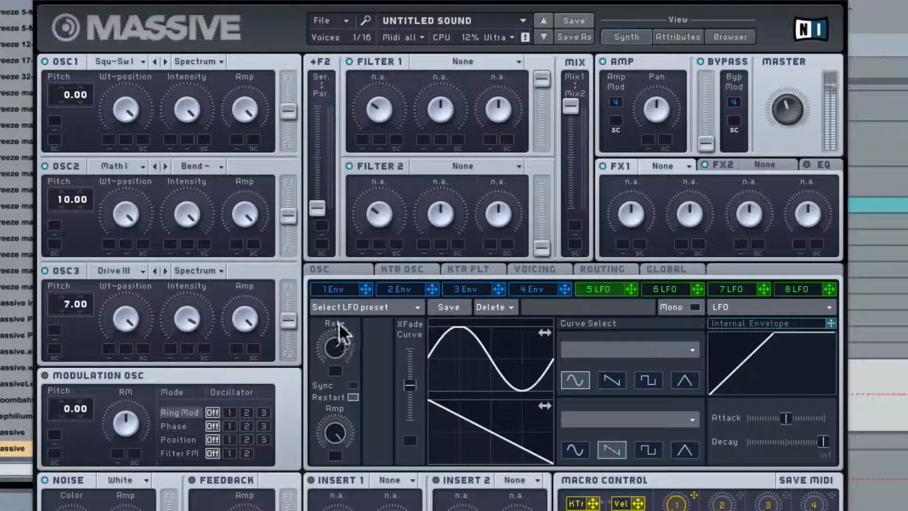
{"action": "left_click", "coordinate": [408, 349]}
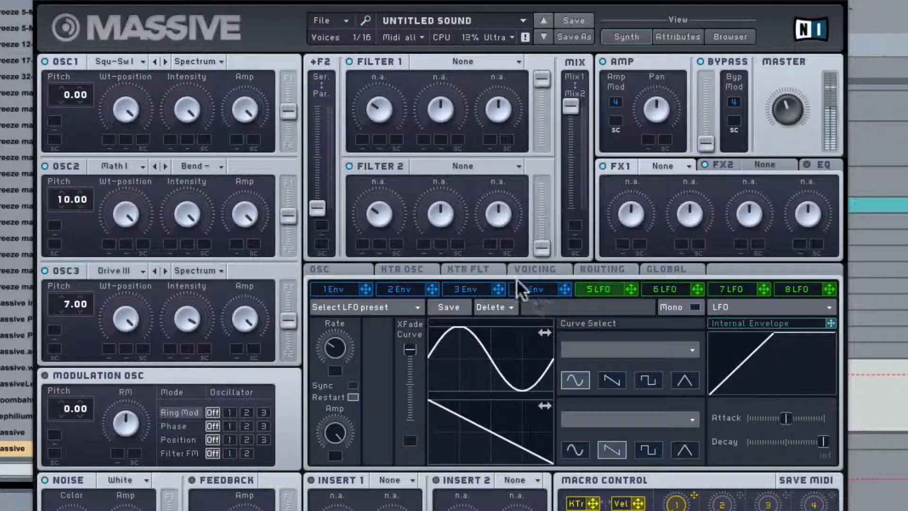
- Try modulating envelope 4's Morph amount with LFO 6 and remove that assignment
{"action": "left_click", "coordinate": [530, 285]}
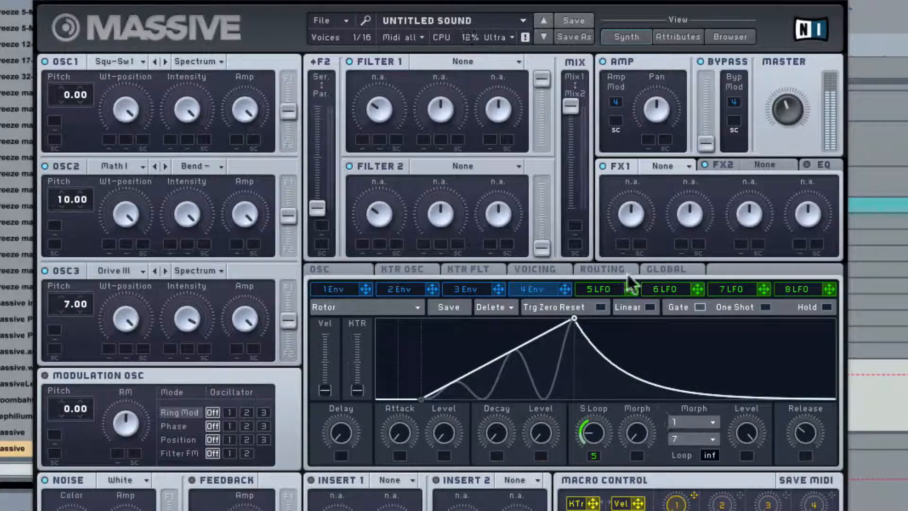
{"action": "left_click_drag", "start_coordinate": [695, 286], "coordinate": [637, 456]}
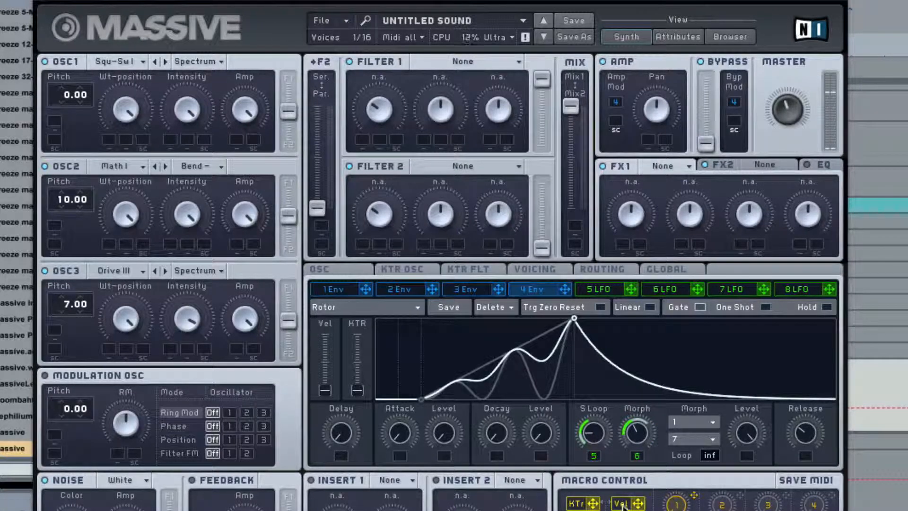
{"action": "right_click", "coordinate": [636, 454]}
{"action": "left_click", "coordinate": [638, 465]}
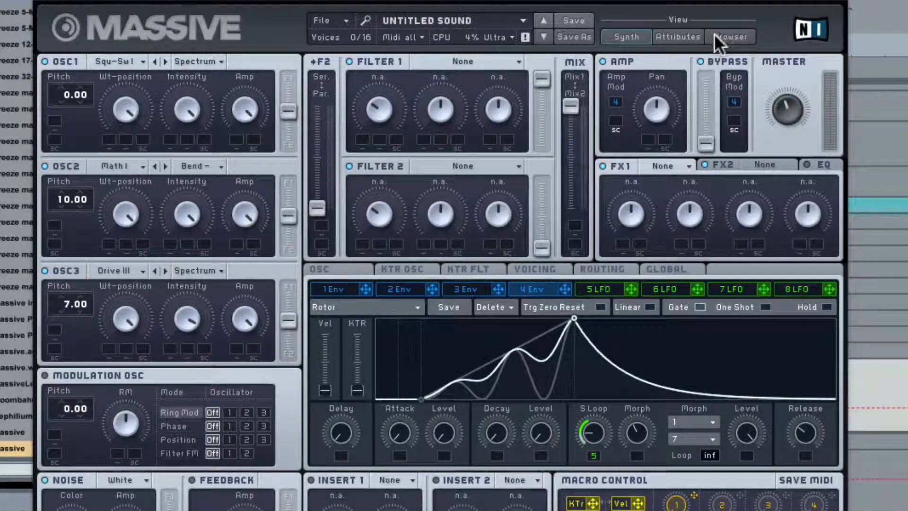
- Load the preset 020E BAS Project Darkhaven from the sound browser and reselect Komplete Audio 6 as the Soundflower (64ch) output
{"action": "left_click", "coordinate": [731, 40]}
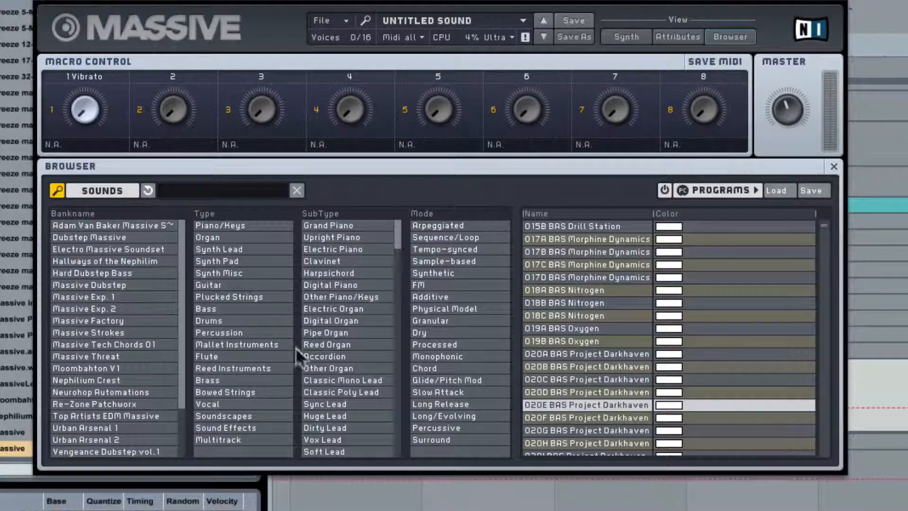
{"action": "left_click", "coordinate": [632, 405]}
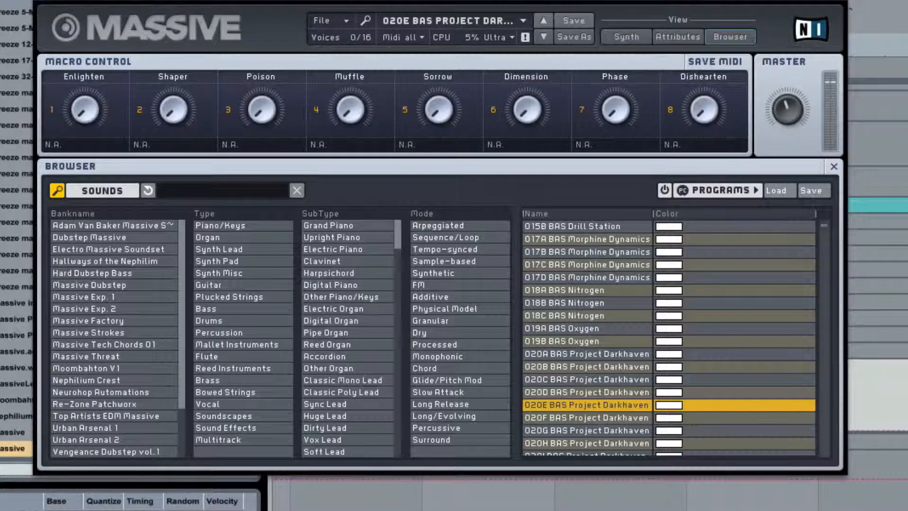
{"action": "left_click", "coordinate": [867, 1]}
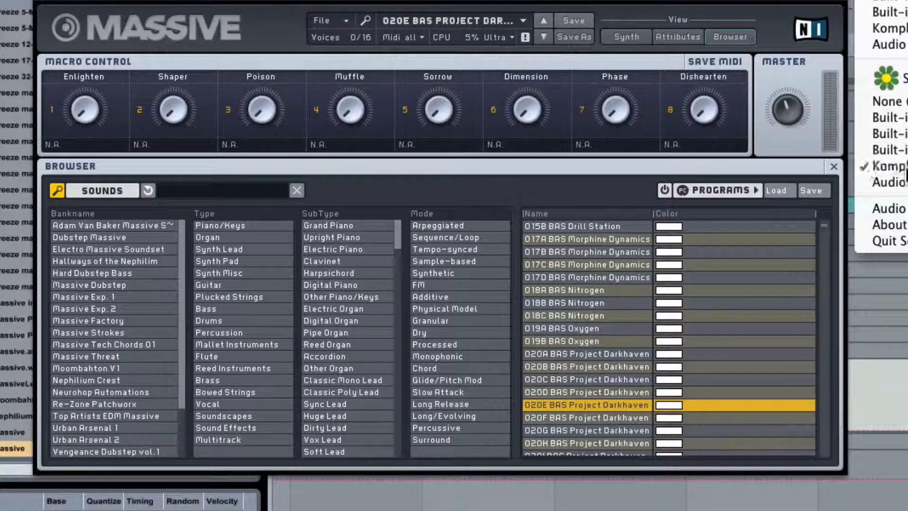
{"action": "left_click", "coordinate": [900, 167]}
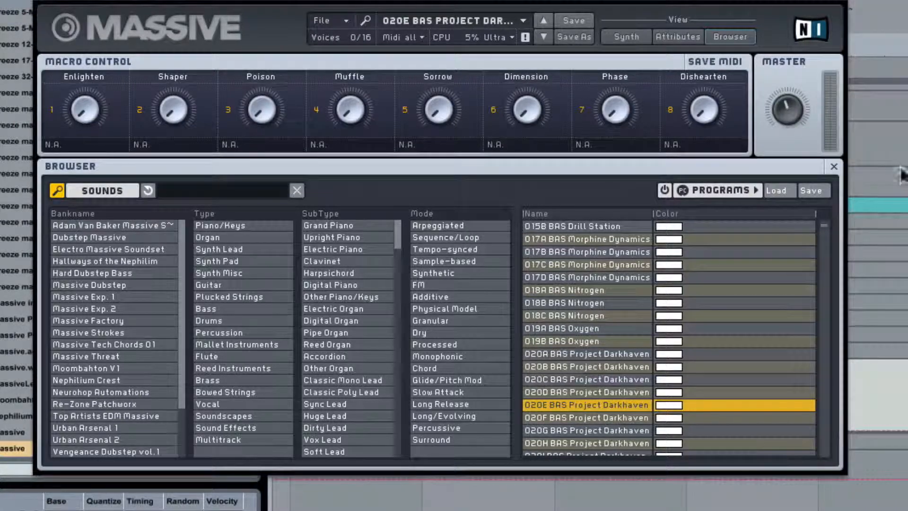
- In the synth view, shorten envelope 4's attack and load the user envelope preset Rotor into it
{"action": "left_click", "coordinate": [629, 36]}
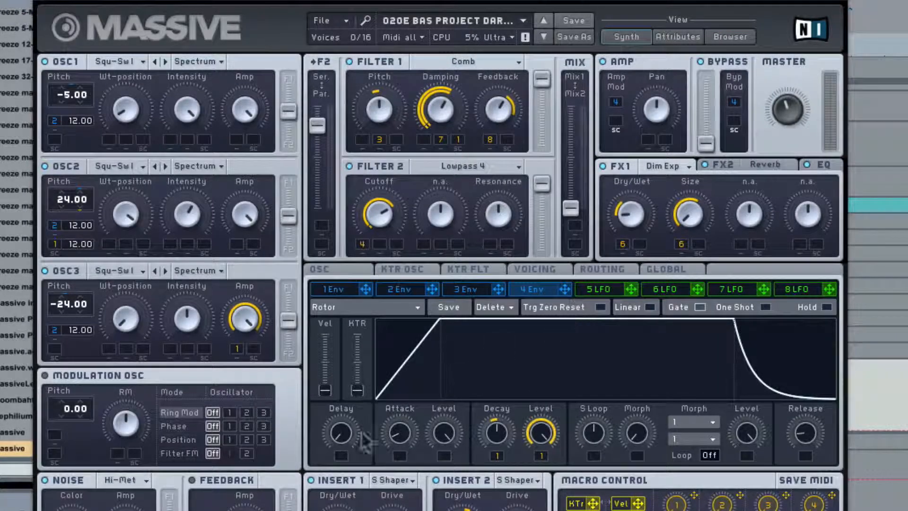
{"action": "left_click_drag", "start_coordinate": [397, 435], "coordinate": [443, 477]}
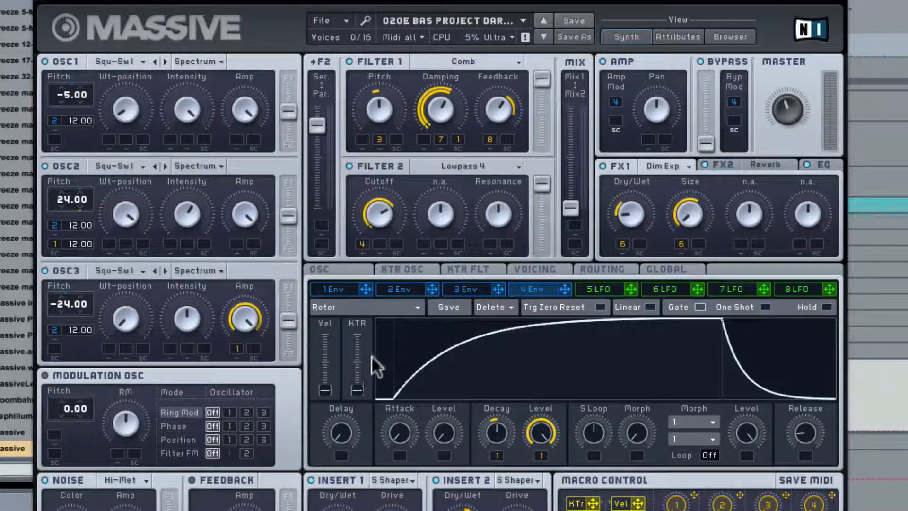
{"action": "left_click", "coordinate": [418, 305]}
{"action": "left_click", "coordinate": [419, 305]}
{"action": "left_click", "coordinate": [417, 304]}
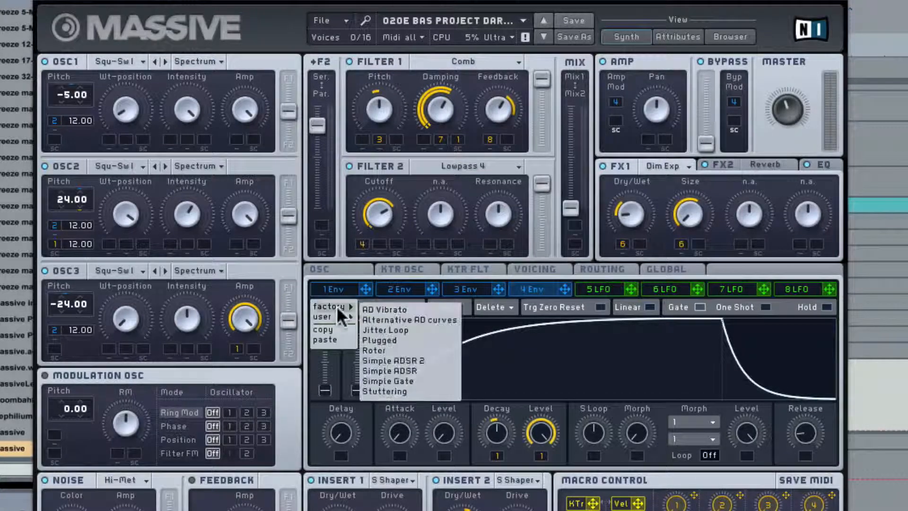
{"action": "mouse_move", "coordinate": [330, 316]}
{"action": "left_click", "coordinate": [381, 361]}
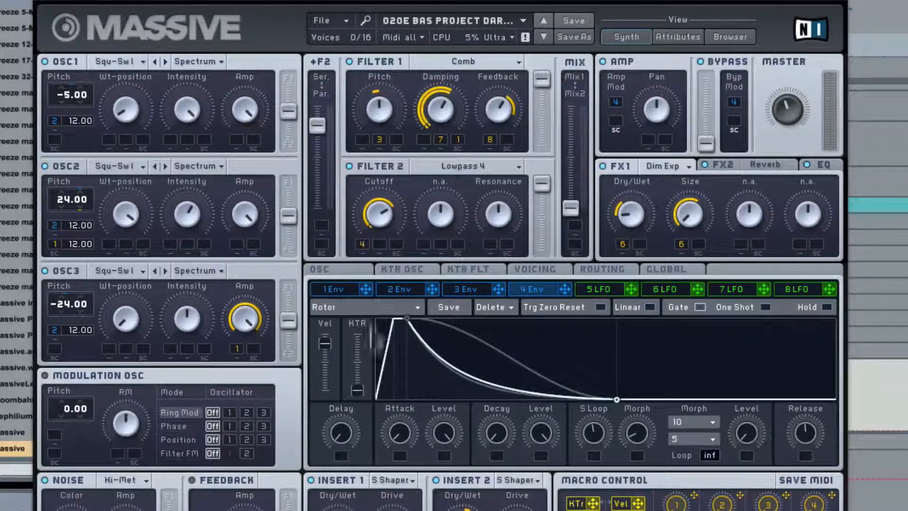
- Set envelope 4's attack level to minimum and decay level to maximum, and reselect Komplete Audio as the Soundflower output
{"action": "left_click_drag", "start_coordinate": [444, 460], "coordinate": [444, 510]}
{"action": "left_click_drag", "start_coordinate": [534, 431], "coordinate": [533, 402]}
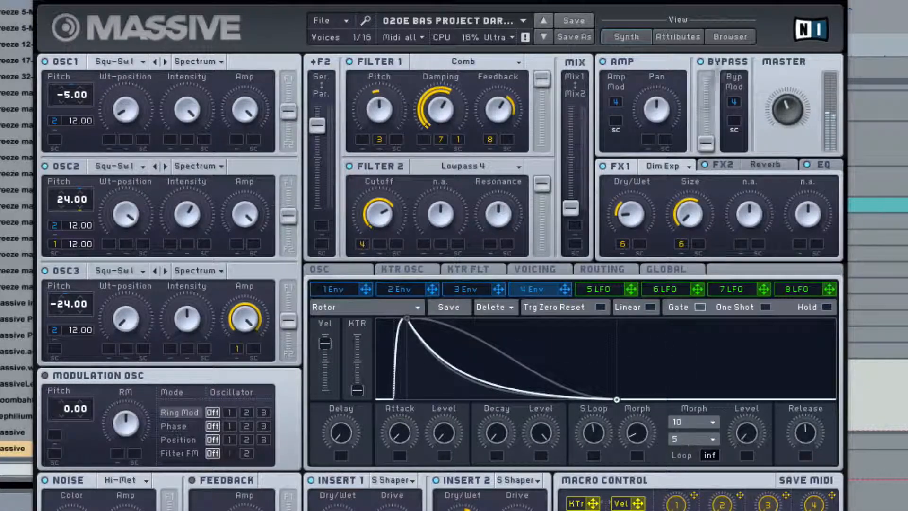
{"action": "left_click", "coordinate": [870, 0]}
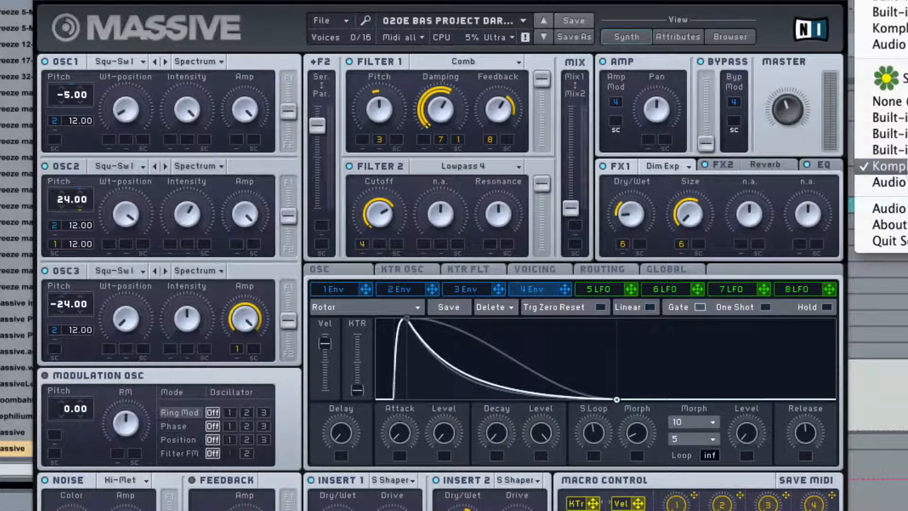
{"action": "left_click", "coordinate": [890, 166]}
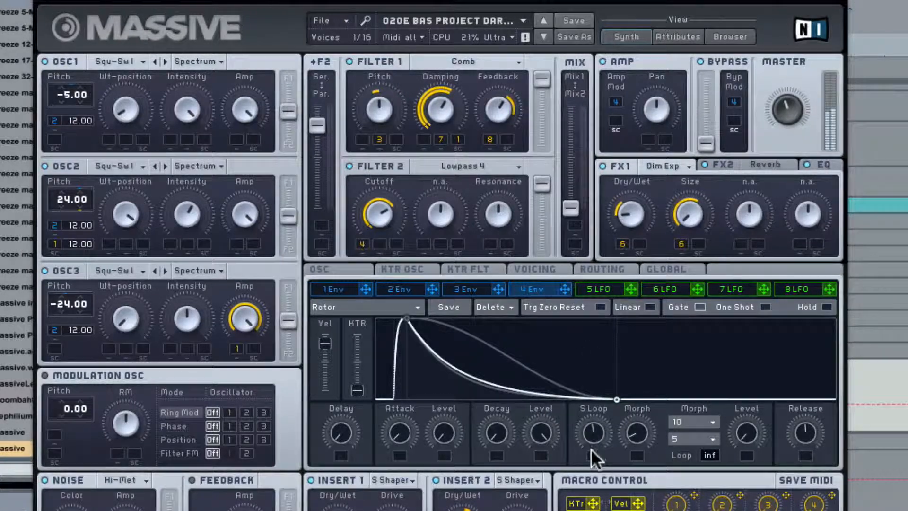
- Set envelope 4's second morph curve to Sine 3.5 with the Morph amount about halfway, and vary the S Loop length
{"action": "left_click_drag", "start_coordinate": [595, 446], "coordinate": [632, 431]}
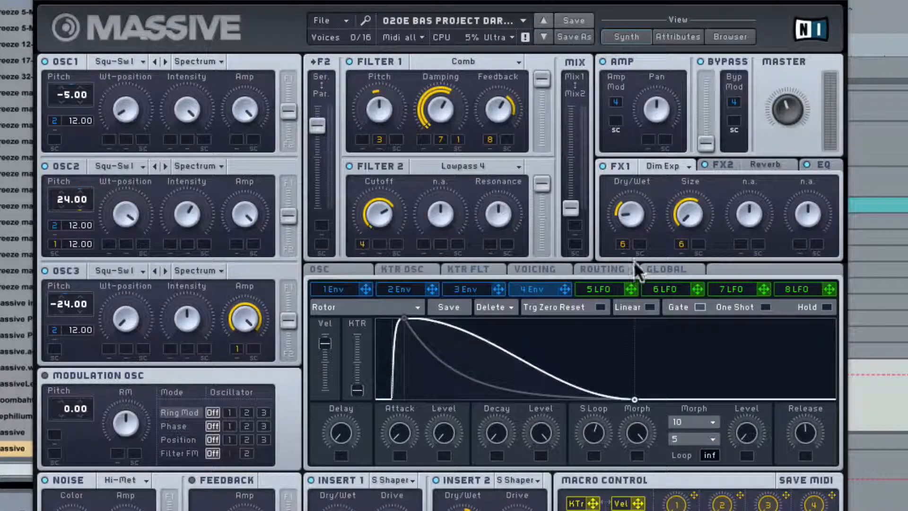
{"action": "left_click_drag", "start_coordinate": [599, 431], "coordinate": [572, 510]}
{"action": "left_click", "coordinate": [694, 440]}
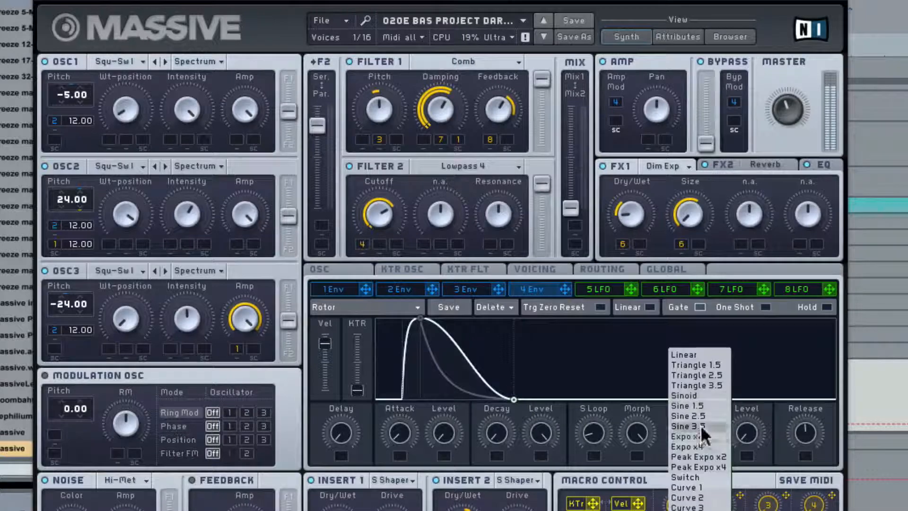
{"action": "left_click", "coordinate": [703, 430]}
{"action": "left_click_drag", "start_coordinate": [637, 450], "coordinate": [634, 509]}
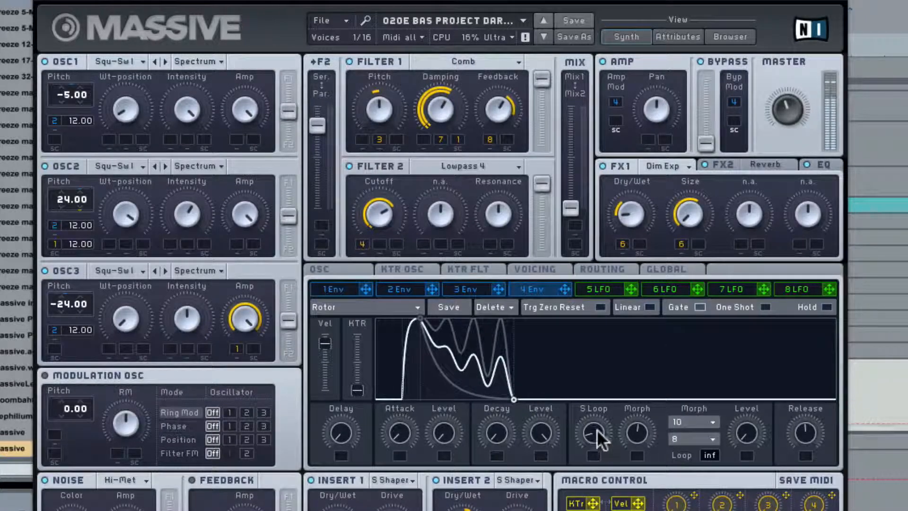
{"action": "left_click_drag", "start_coordinate": [597, 430], "coordinate": [588, 373]}
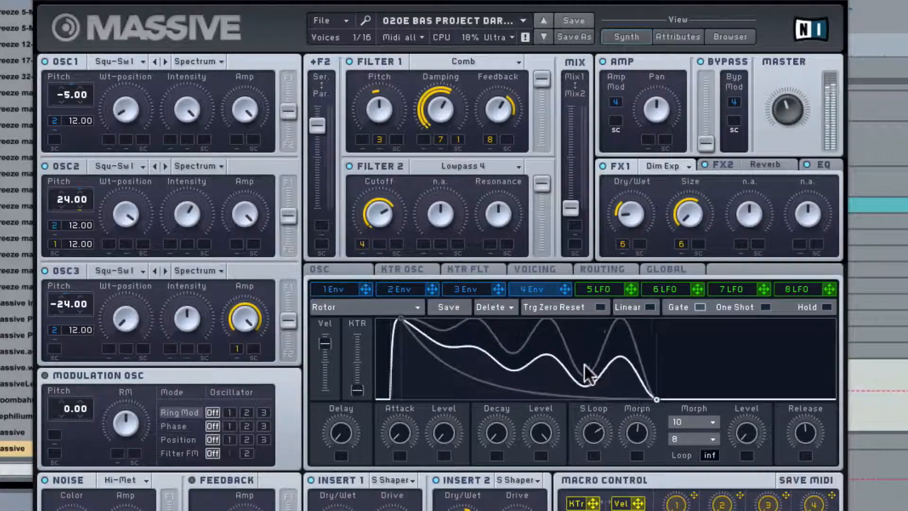
{"action": "left_click_drag", "start_coordinate": [595, 438], "coordinate": [595, 458]}
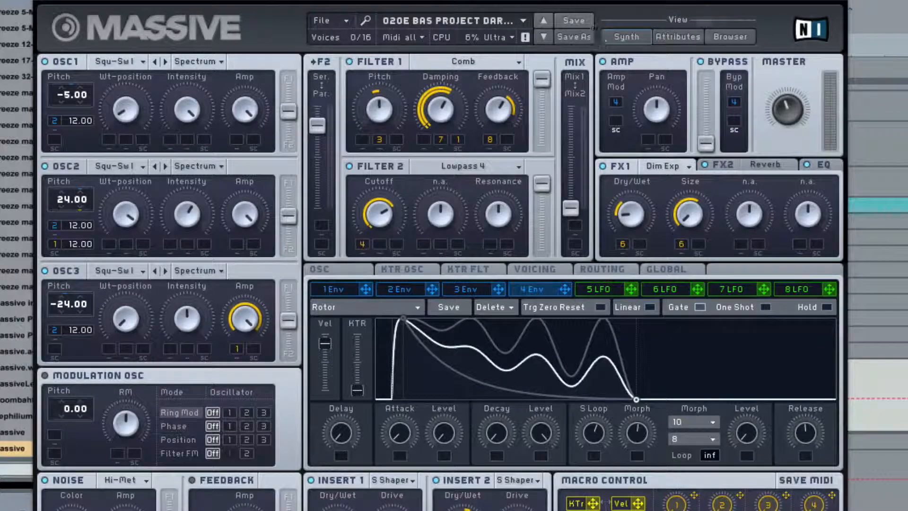
- Advance through the sound presets to 020G BAS Project Darkhaven
{"action": "left_click", "coordinate": [544, 30]}
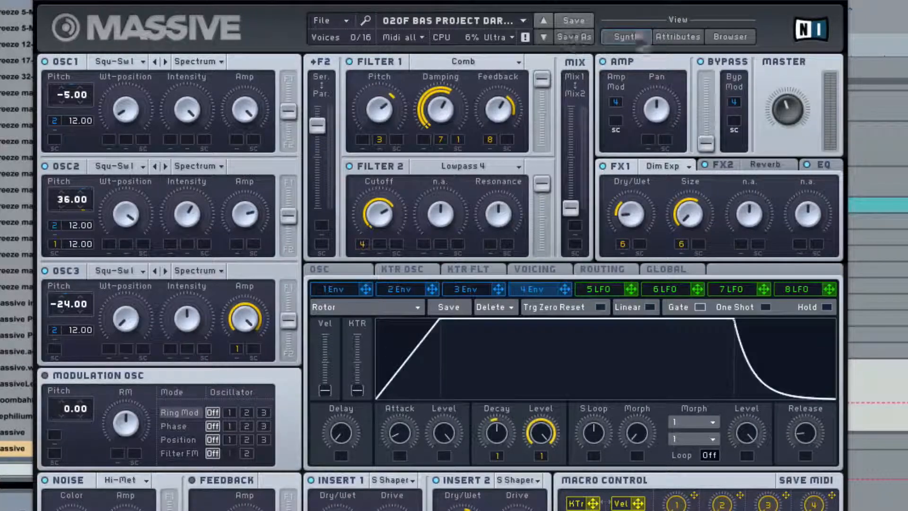
{"action": "left_click", "coordinate": [543, 31]}
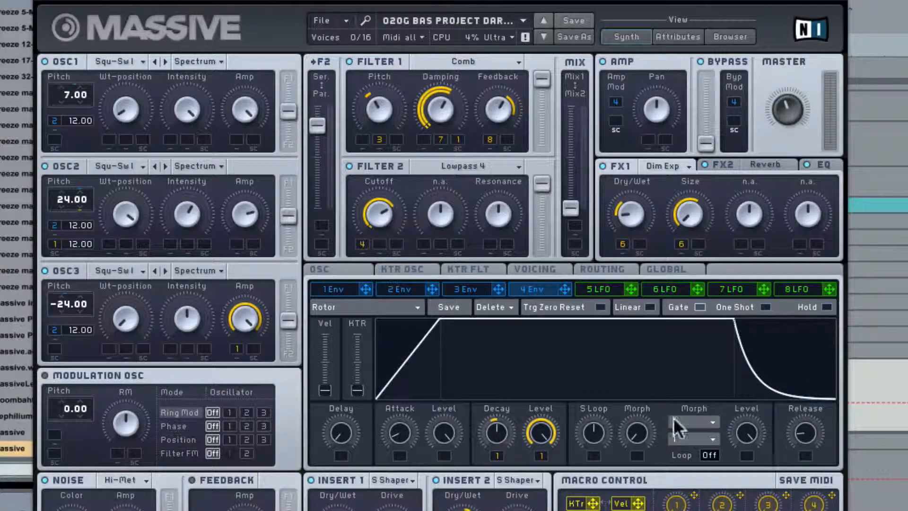
{"action": "left_click", "coordinate": [685, 418]}
- Try the user envelope preset Simple Gate on envelope 4
{"action": "left_click", "coordinate": [418, 305]}
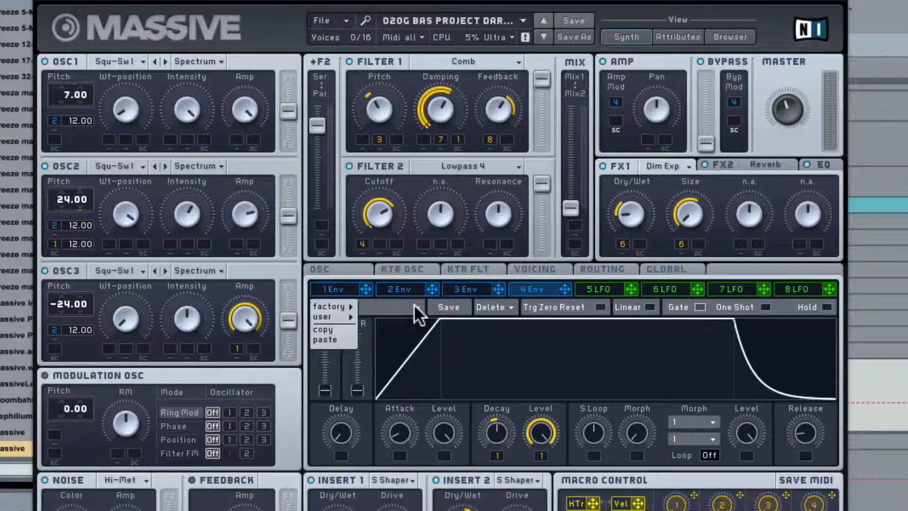
{"action": "mouse_move", "coordinate": [353, 316]}
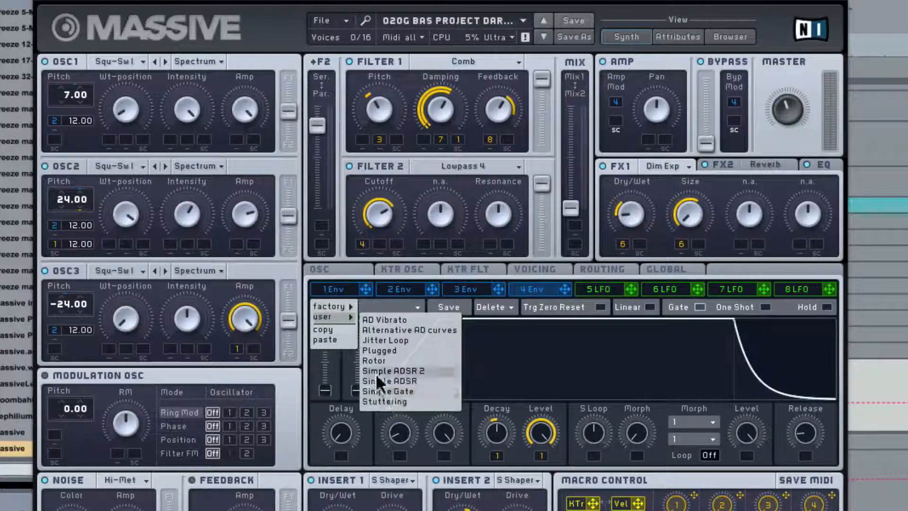
{"action": "left_click", "coordinate": [389, 391]}
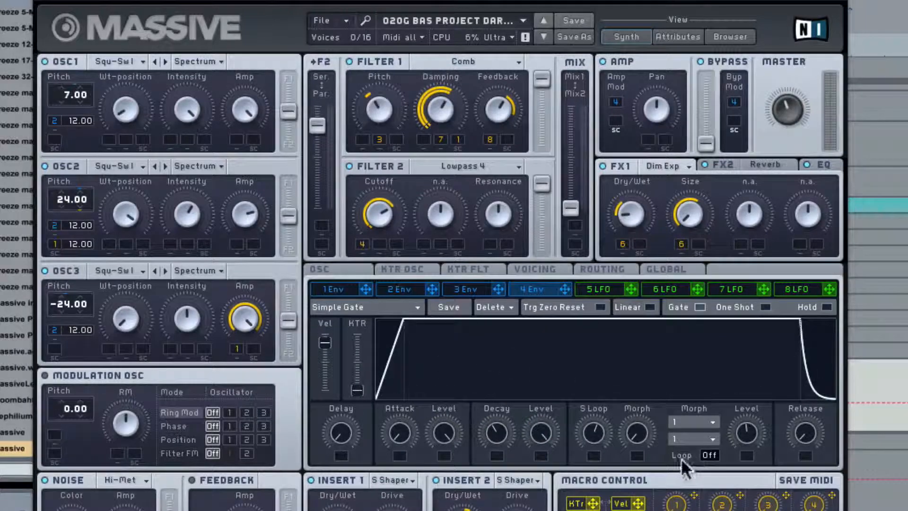
- Load the user envelope preset Simple ADSR into envelope 4 and set its Loop to inf
{"action": "left_click", "coordinate": [383, 307]}
{"action": "mouse_move", "coordinate": [341, 316]}
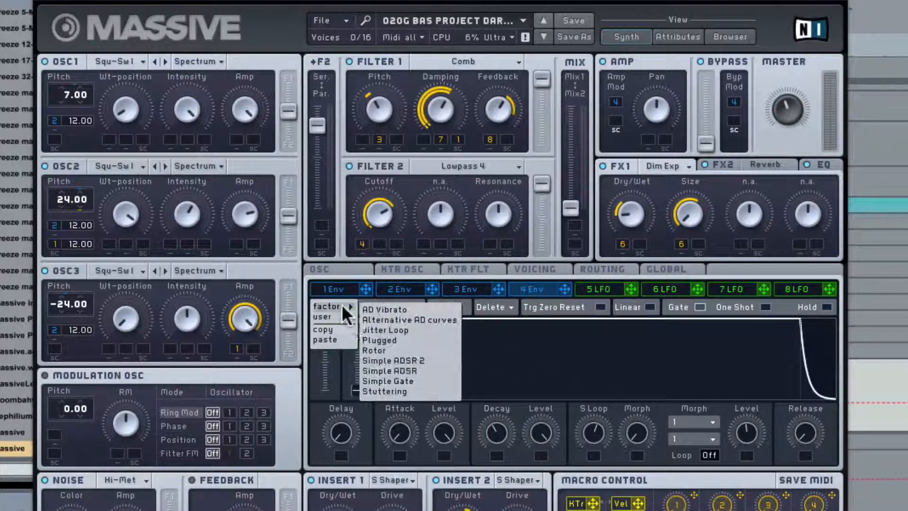
{"action": "left_click", "coordinate": [381, 381]}
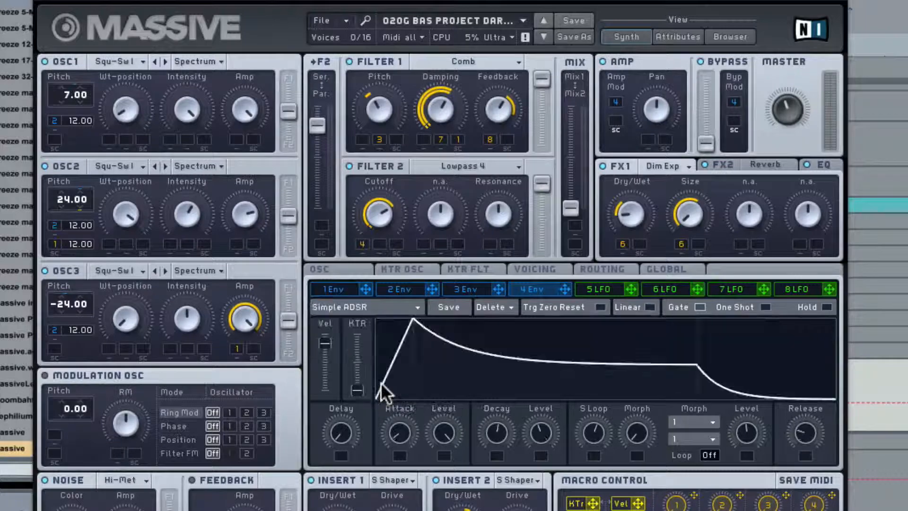
{"action": "left_click_drag", "start_coordinate": [708, 454], "coordinate": [704, 142]}
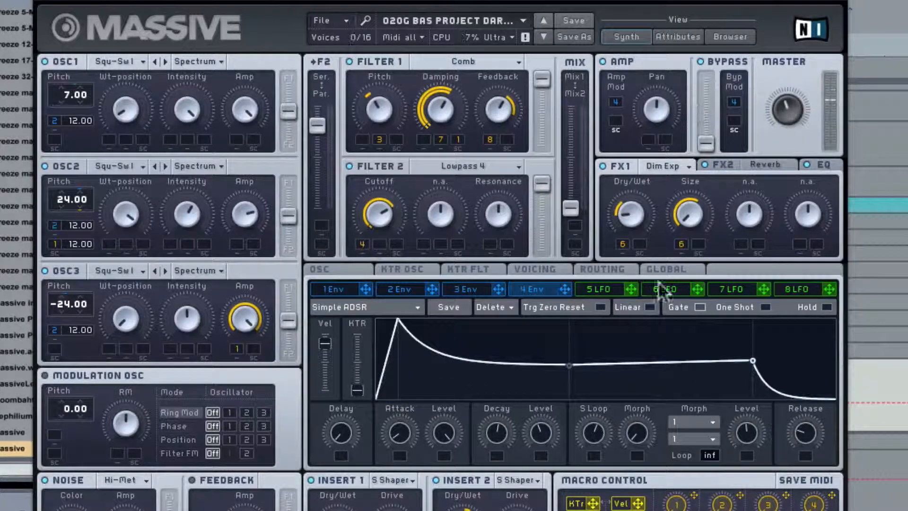
- Minimize envelope 4's attack level, decay and decay level, raise the loop's end Level to maximum and shorten the S Loop
{"action": "left_click_drag", "start_coordinate": [437, 434], "coordinate": [449, 510]}
{"action": "left_click_drag", "start_coordinate": [512, 429], "coordinate": [535, 478]}
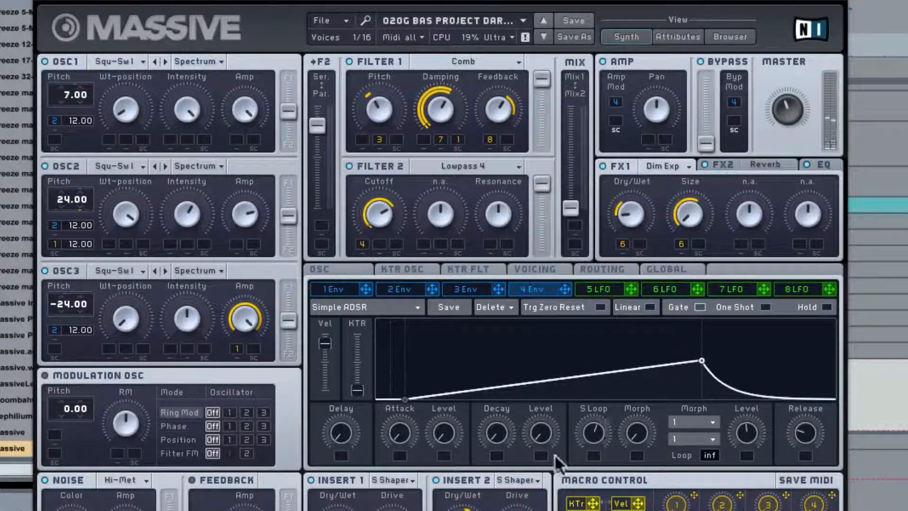
{"action": "left_click_drag", "start_coordinate": [638, 426], "coordinate": [639, 409]}
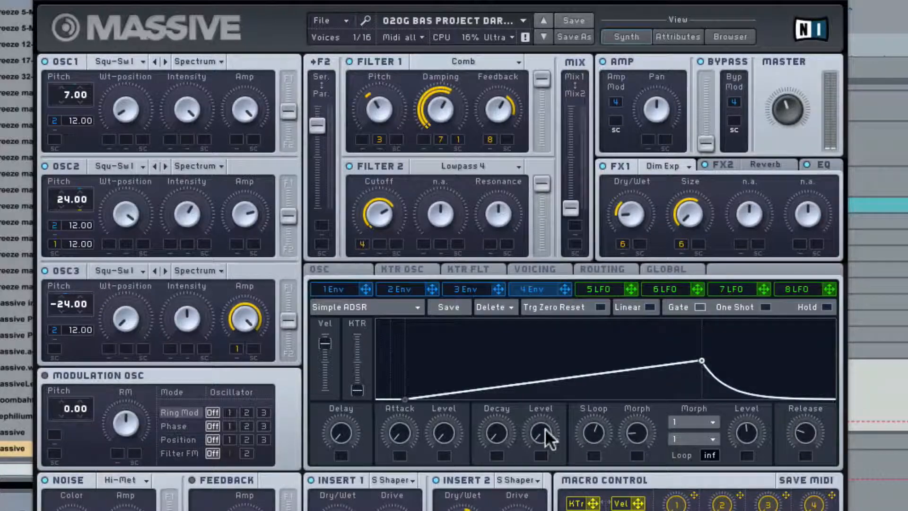
{"action": "left_click_drag", "start_coordinate": [545, 427], "coordinate": [548, 502]}
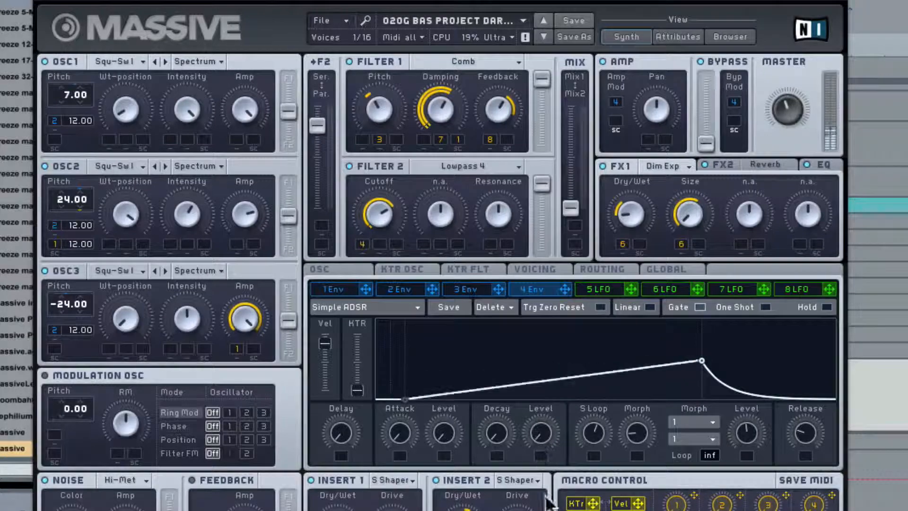
{"action": "left_click_drag", "start_coordinate": [758, 381], "coordinate": [759, 339]}
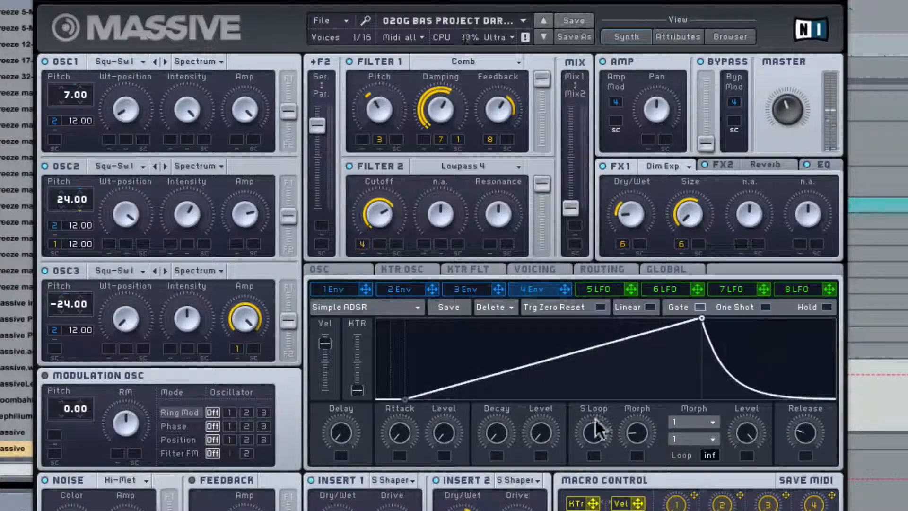
{"action": "left_click_drag", "start_coordinate": [598, 430], "coordinate": [591, 472]}
- Set envelope 4's second morph curve to Curve 1, raise the Morph amount and shorten the S Loop further
{"action": "left_click", "coordinate": [709, 440]}
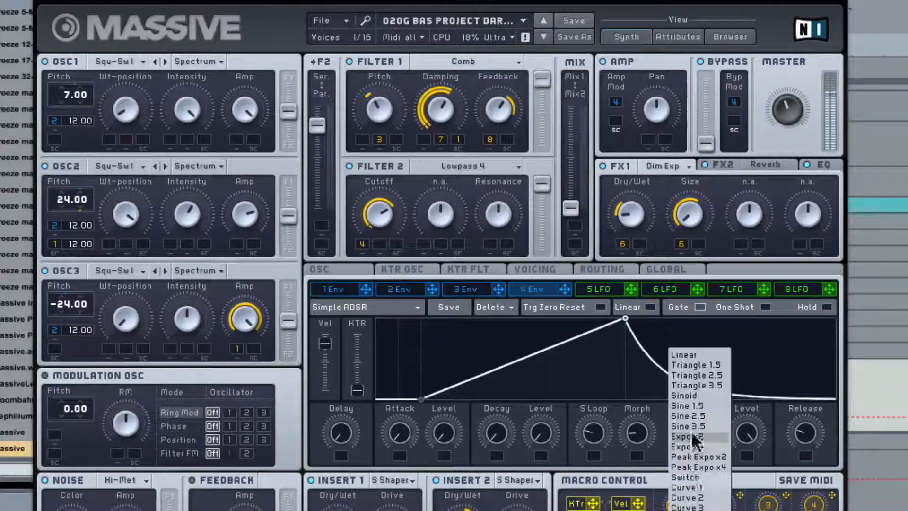
{"action": "left_click", "coordinate": [690, 496]}
{"action": "left_click_drag", "start_coordinate": [637, 428], "coordinate": [645, 411]}
{"action": "left_click_drag", "start_coordinate": [593, 430], "coordinate": [587, 469]}
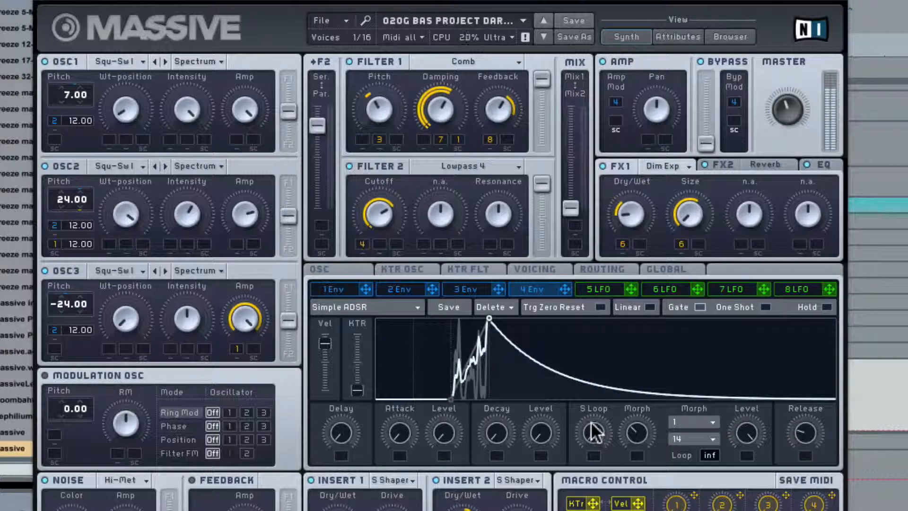
- Modulate envelope 4's S Loop slightly with LFO 5, and shift that LFO's curve crossfade toward the sine
{"action": "left_click_drag", "start_coordinate": [588, 424], "coordinate": [580, 435]}
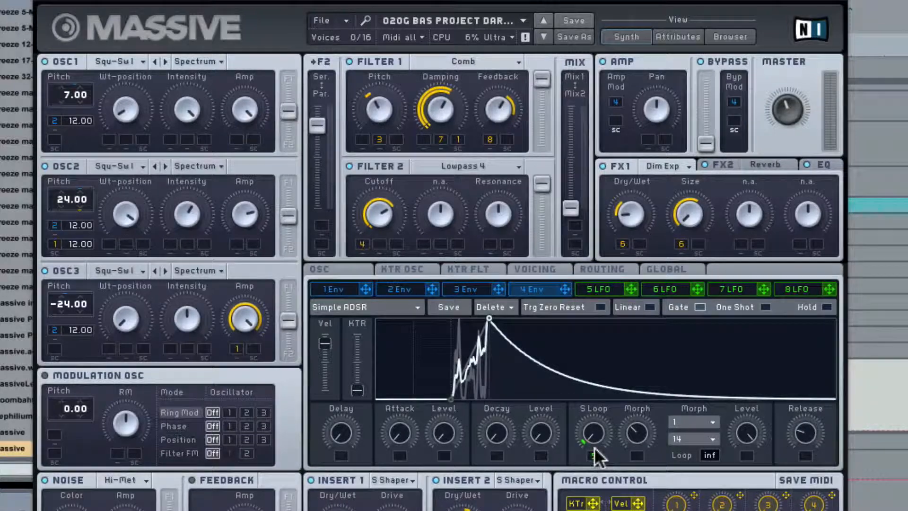
{"action": "left_click_drag", "start_coordinate": [594, 449], "coordinate": [593, 455]}
{"action": "left_click", "coordinate": [599, 289]}
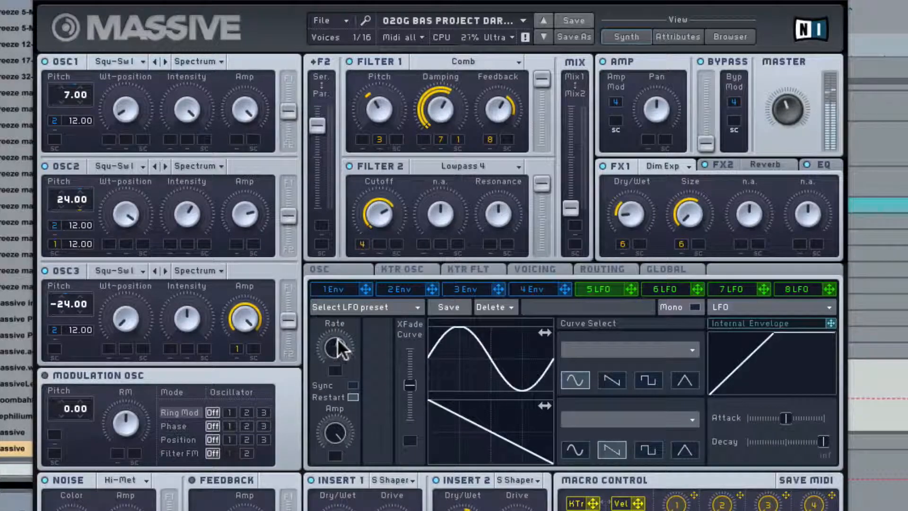
{"action": "left_click_drag", "start_coordinate": [410, 384], "coordinate": [407, 334]}
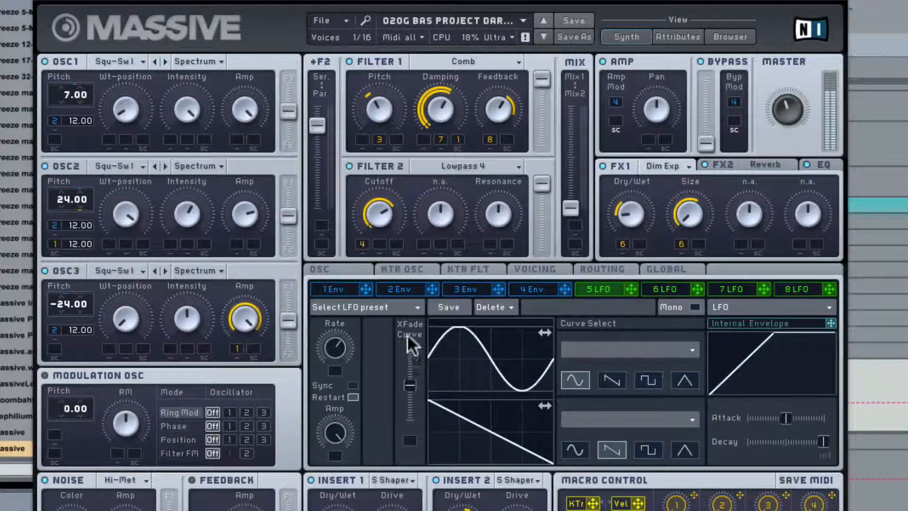
{"action": "left_click", "coordinate": [532, 289]}
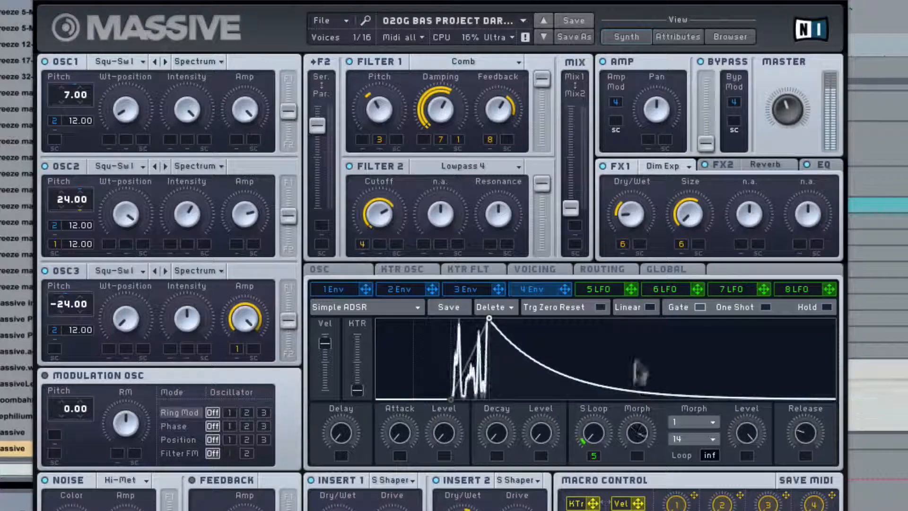
- Open the sound browser and look through its bank and subtype lists
{"action": "left_click", "coordinate": [731, 37]}
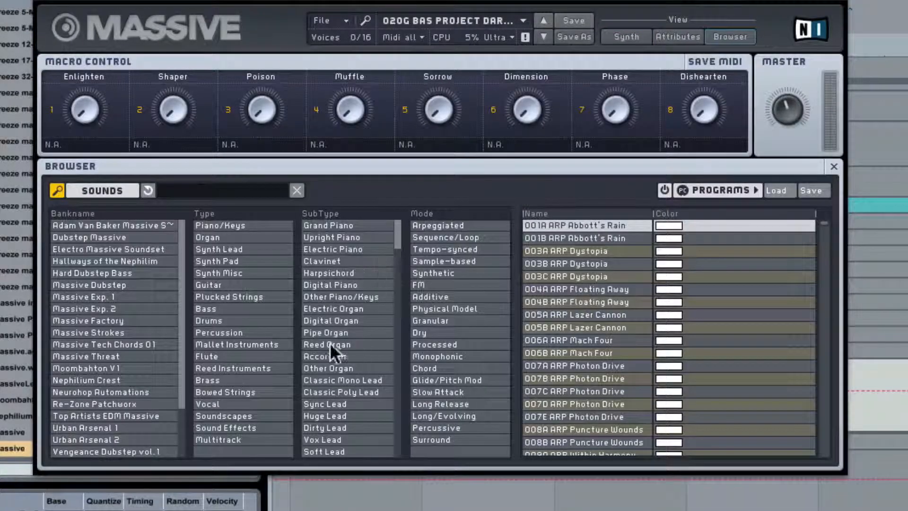
{"action": "scroll", "coordinate": [327, 368], "scroll_direction": "down", "scroll_amount": 3}
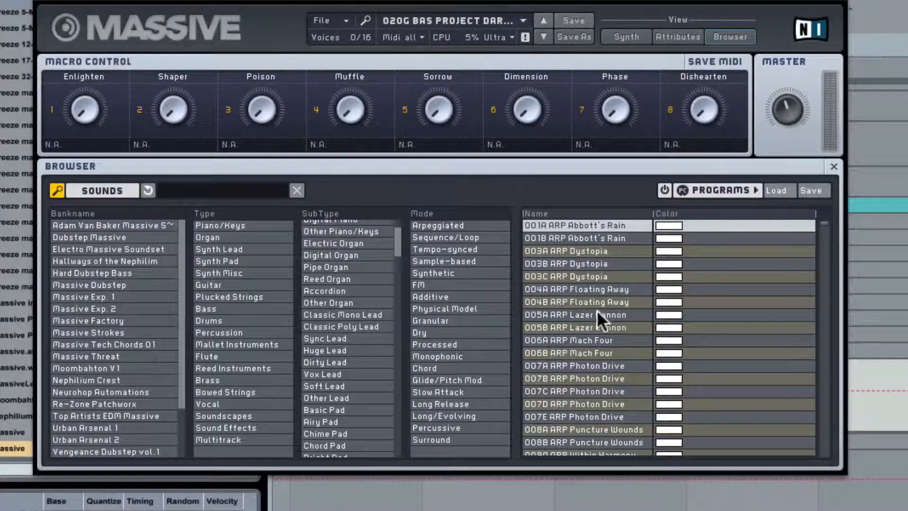
{"action": "scroll", "coordinate": [105, 396], "scroll_direction": "down", "scroll_amount": 3}
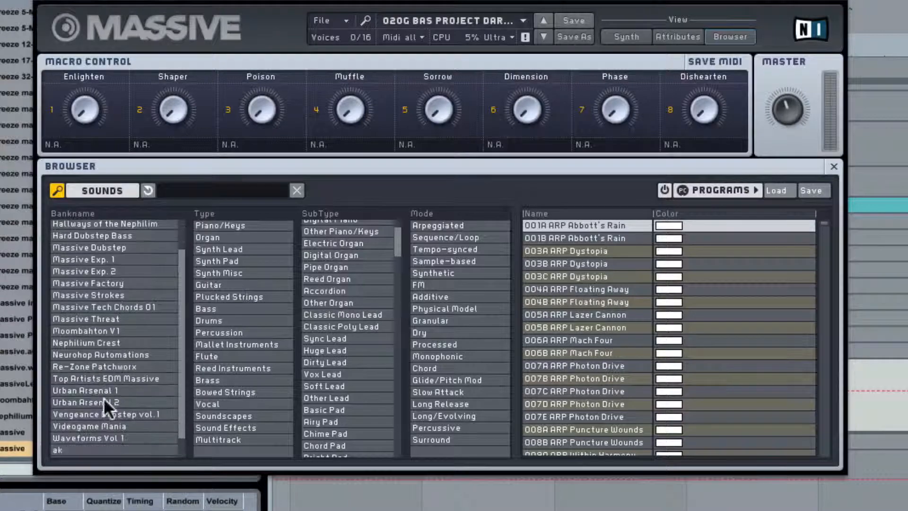
{"action": "scroll", "coordinate": [112, 384], "scroll_direction": "up", "scroll_amount": 3}
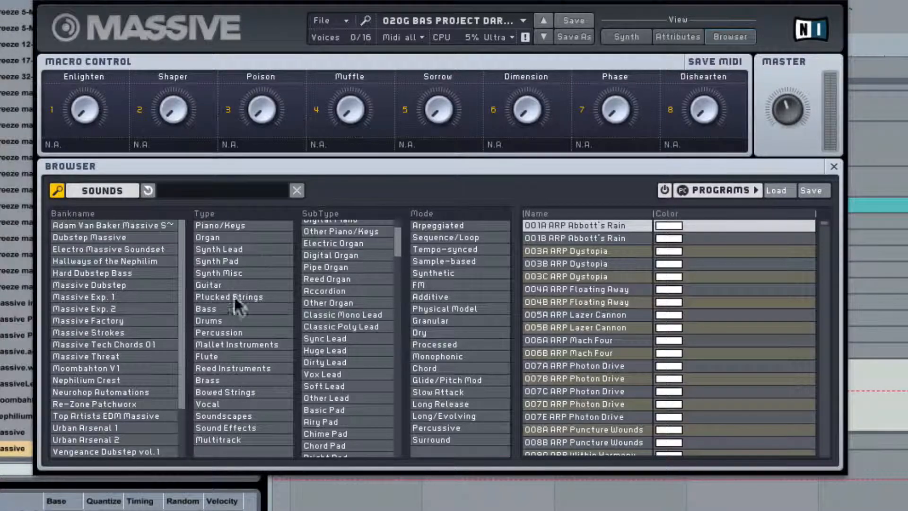
{"action": "scroll", "coordinate": [366, 308], "scroll_direction": "up", "scroll_amount": 2}
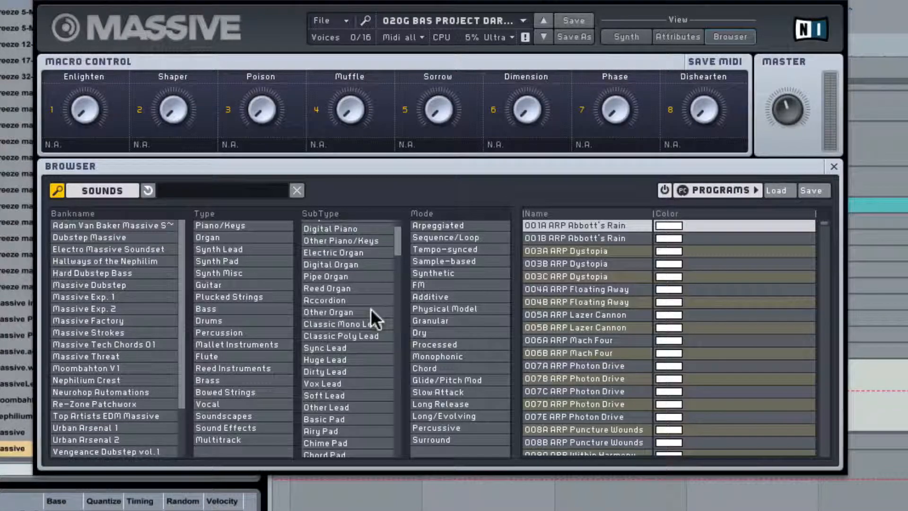
- Filter the sounds by the Chord mode and audition the ARP Abbott's Rain and 059B SFX Arcade Mode presets
{"action": "scroll", "coordinate": [365, 308], "scroll_direction": "up", "scroll_amount": 3}
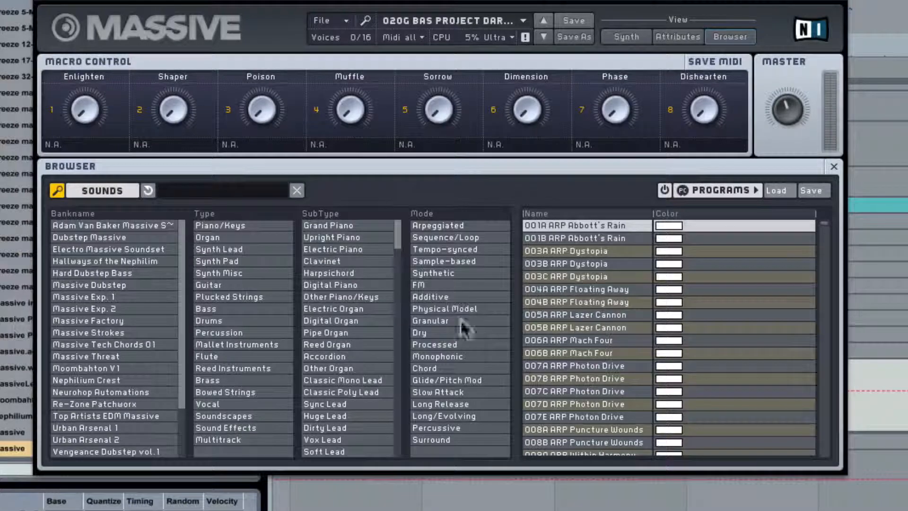
{"action": "left_click", "coordinate": [438, 367]}
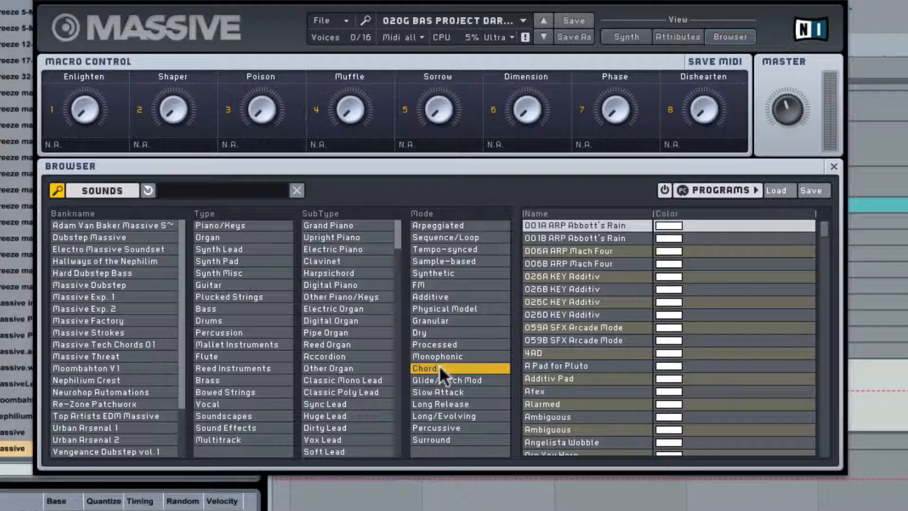
{"action": "left_click", "coordinate": [578, 222]}
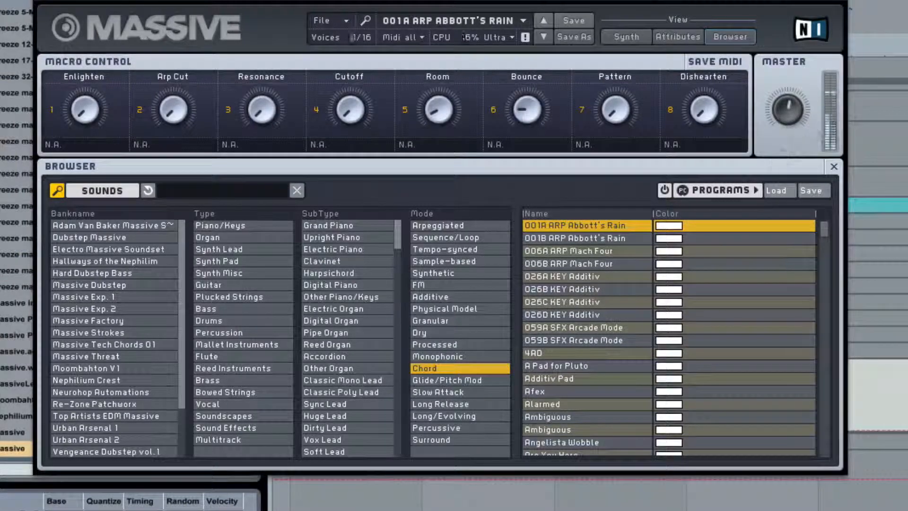
{"action": "left_click", "coordinate": [577, 238]}
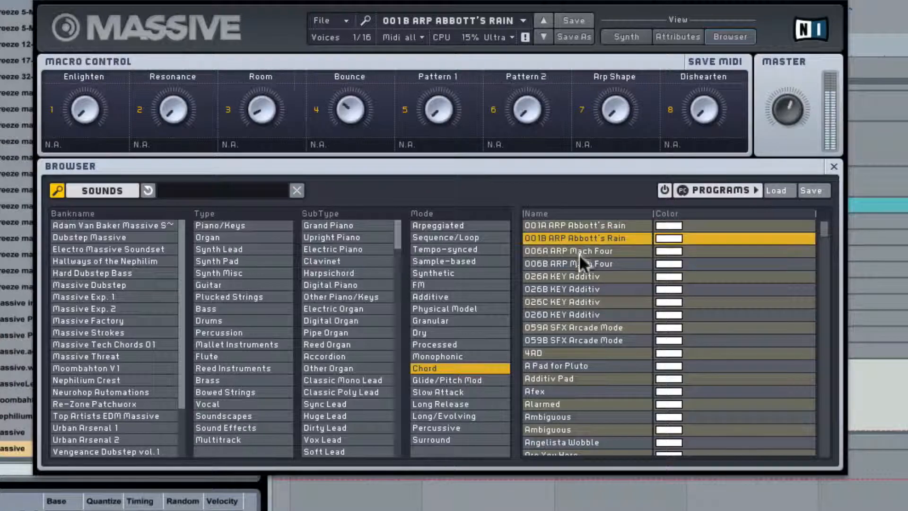
{"action": "left_click", "coordinate": [575, 309]}
{"action": "left_click", "coordinate": [579, 338]}
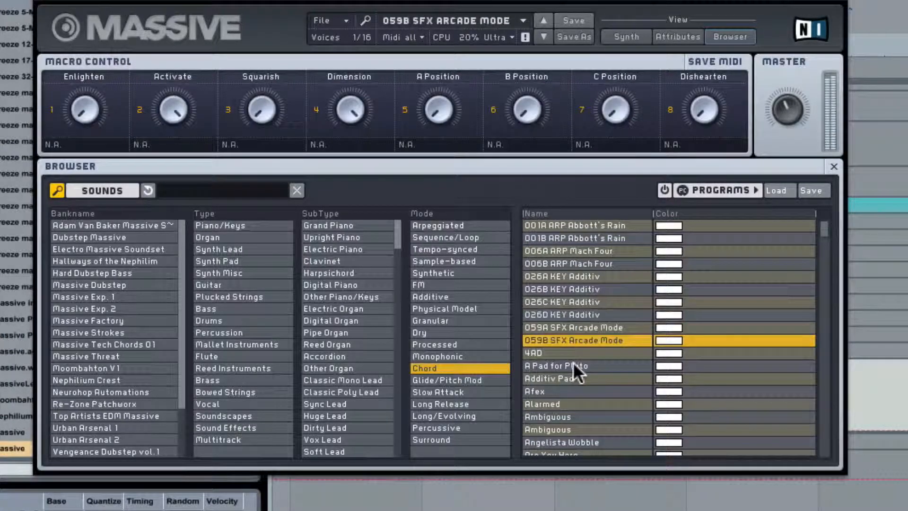
- Audition the A Pad for Pluto and Additiv Pad presets, then load the Afex preset
{"action": "left_click", "coordinate": [572, 364]}
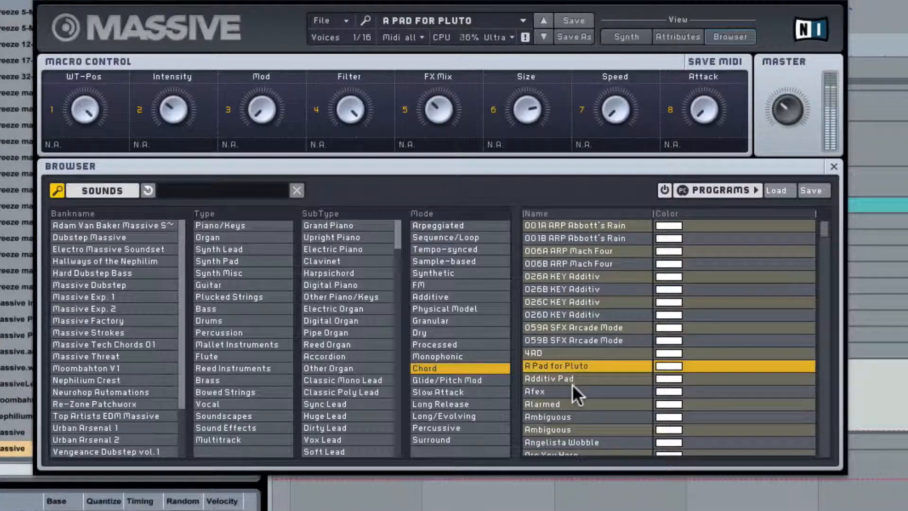
{"action": "left_click", "coordinate": [547, 378]}
{"action": "left_click", "coordinate": [549, 362]}
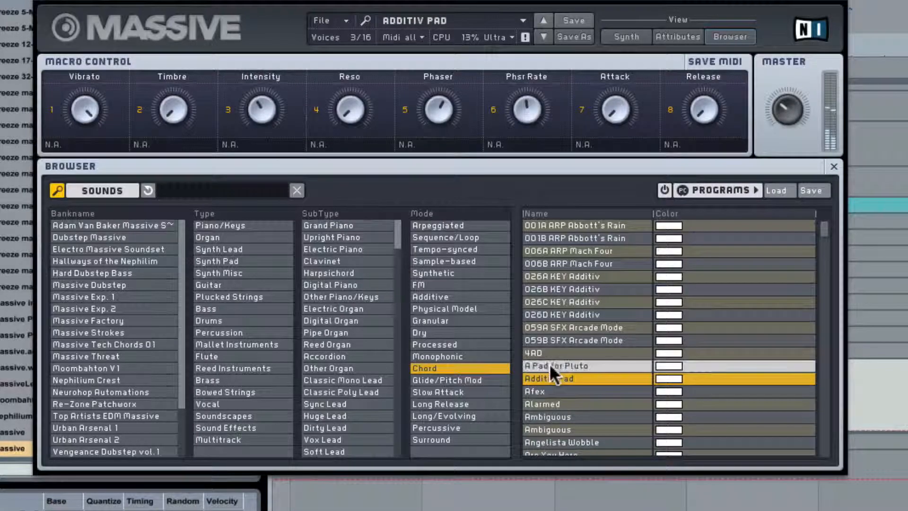
{"action": "left_click", "coordinate": [548, 391]}
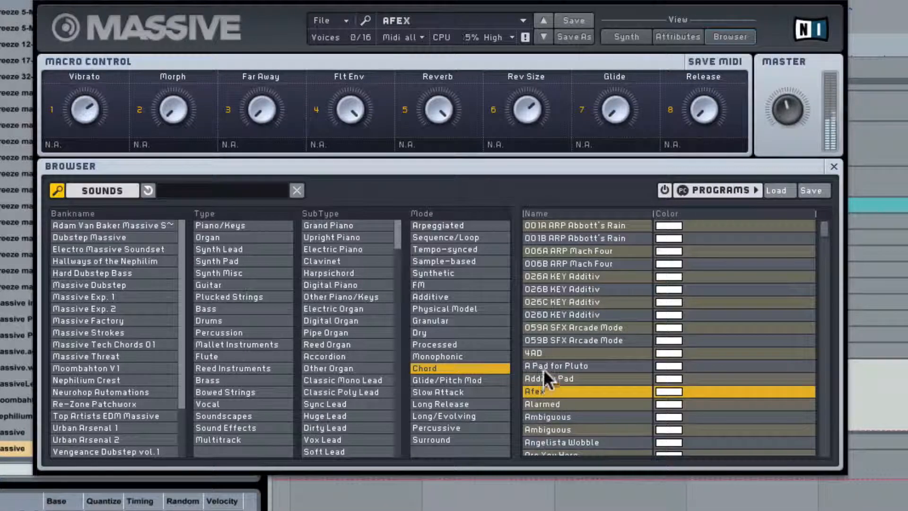
- Show the synth view of Afex and minimize envelope 4's attack, attack level and decay
{"action": "left_click", "coordinate": [623, 36]}
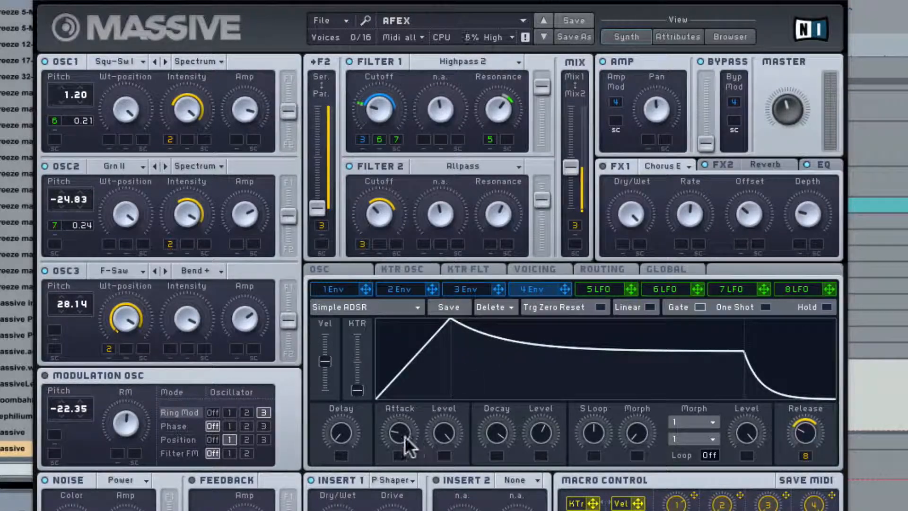
{"action": "left_click_drag", "start_coordinate": [404, 435], "coordinate": [442, 434]}
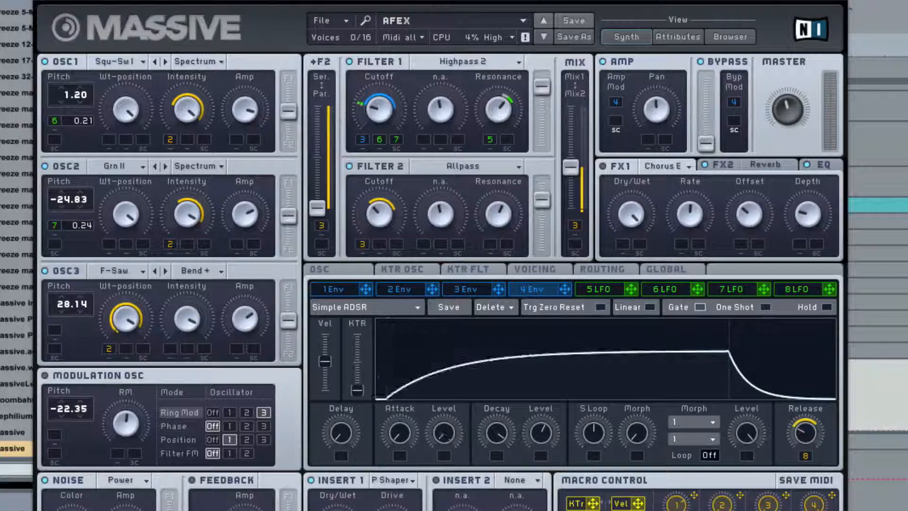
{"action": "left_click_drag", "start_coordinate": [500, 436], "coordinate": [500, 506]}
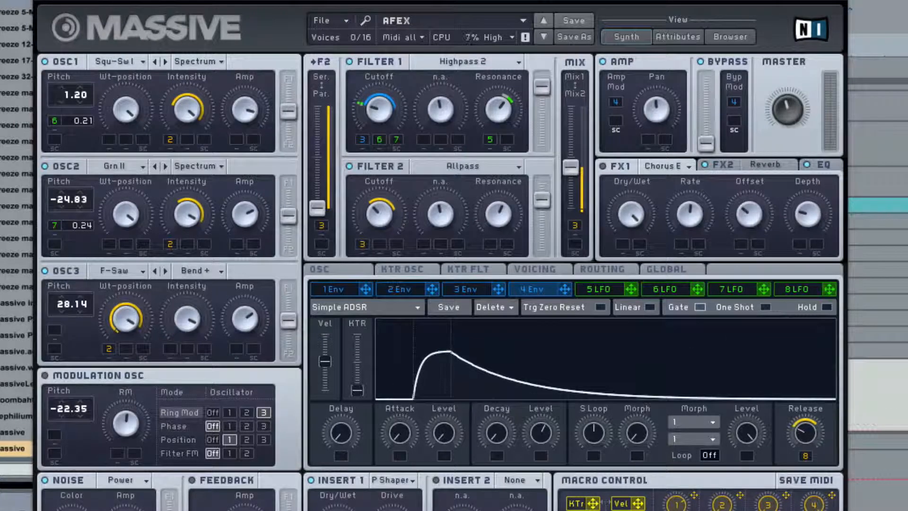
- Set envelope 4's loop to inf, shorten the S Loop and minimize the decay level
{"action": "left_click", "coordinate": [713, 456]}
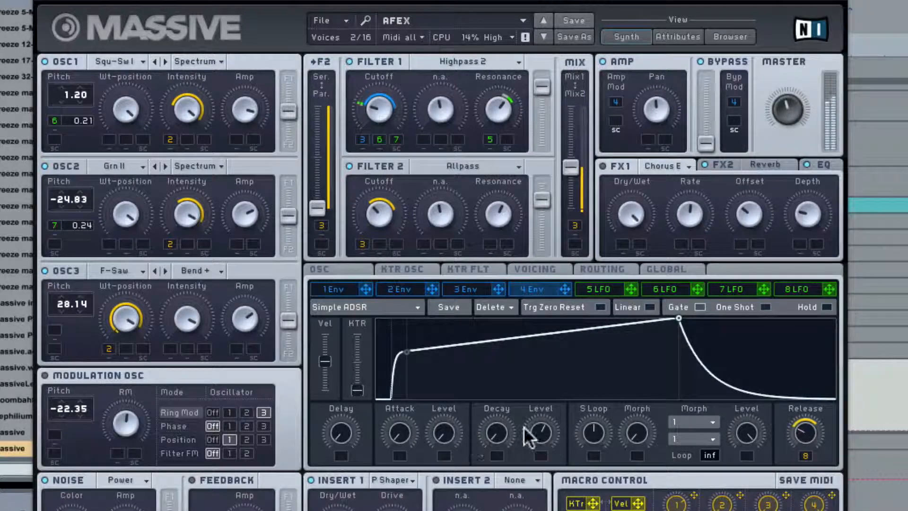
{"action": "left_click_drag", "start_coordinate": [589, 445], "coordinate": [583, 477]}
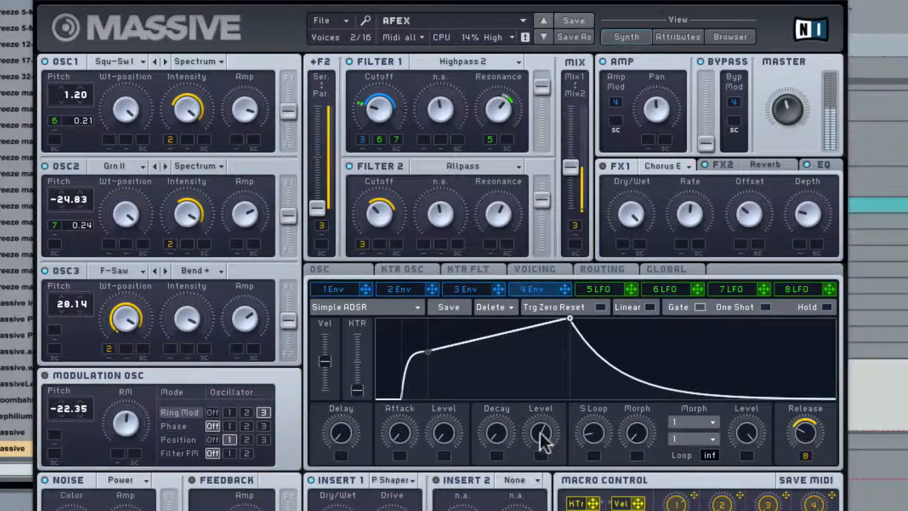
{"action": "left_click_drag", "start_coordinate": [540, 431], "coordinate": [541, 506]}
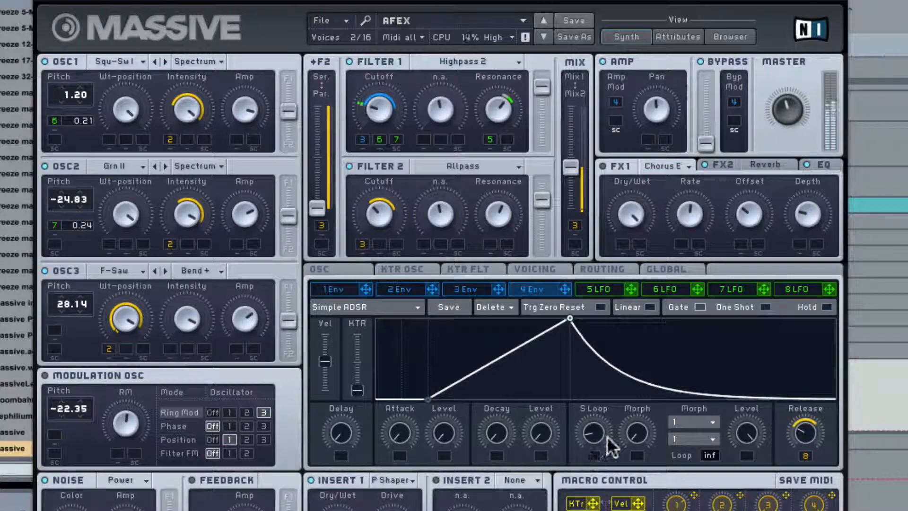
- Set envelope 4's second morph curve to 15 and raise the Morph amount partway
{"action": "left_click", "coordinate": [693, 439]}
{"action": "left_click", "coordinate": [689, 494]}
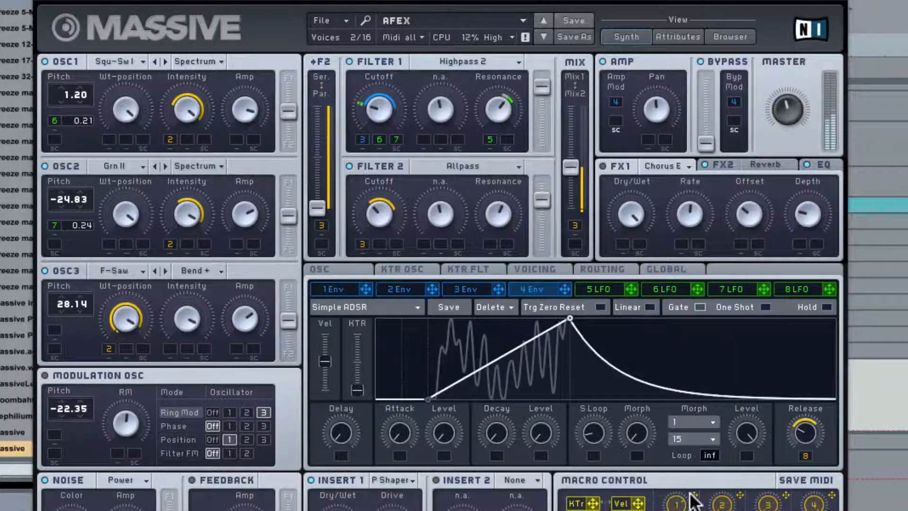
{"action": "left_click_drag", "start_coordinate": [629, 401], "coordinate": [628, 395]}
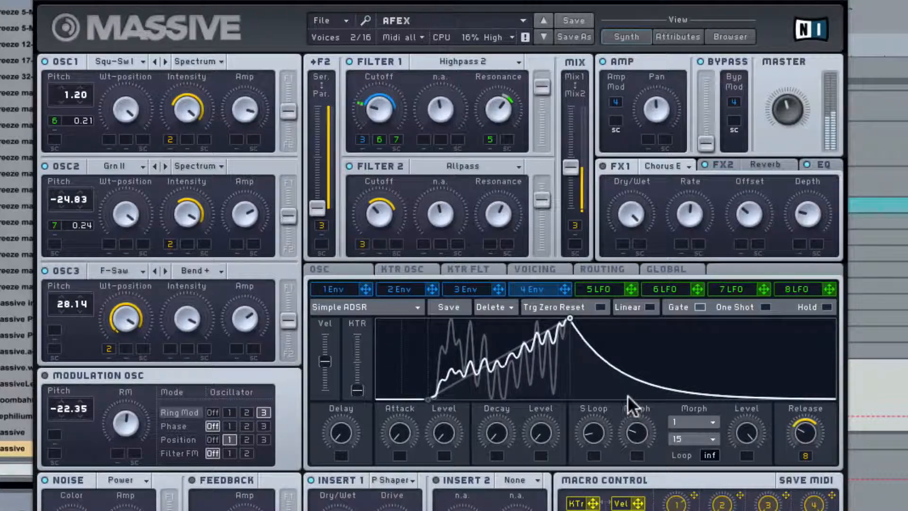
{"action": "left_click", "coordinate": [867, 1]}
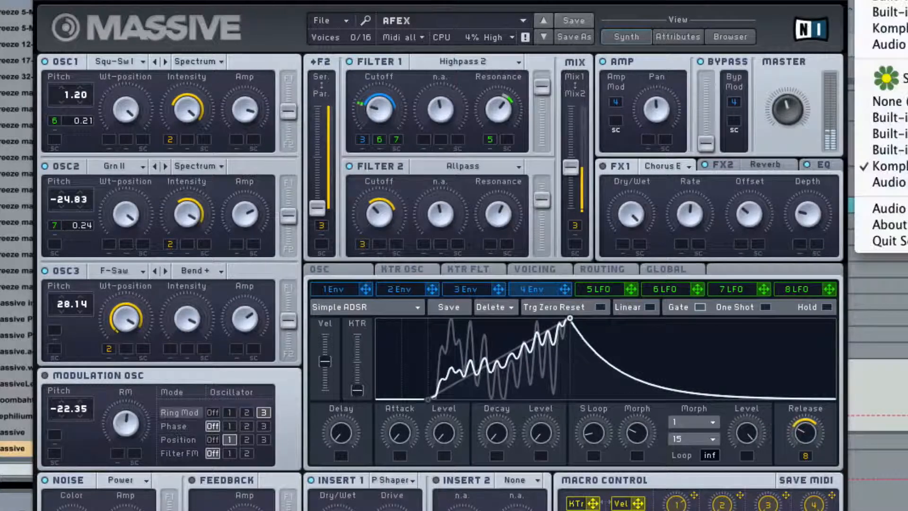
{"action": "left_click", "coordinate": [603, 29]}
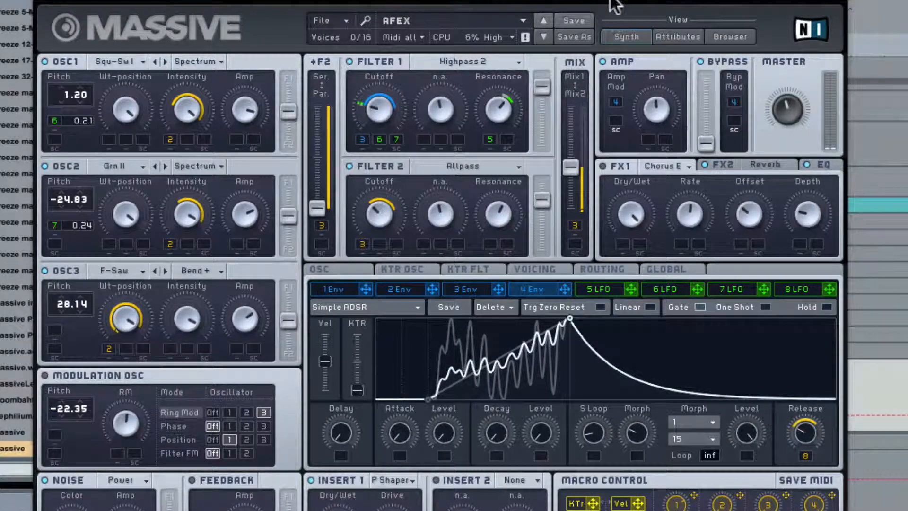
{"action": "left_click_drag", "start_coordinate": [609, 1], "coordinate": [608, 1]}
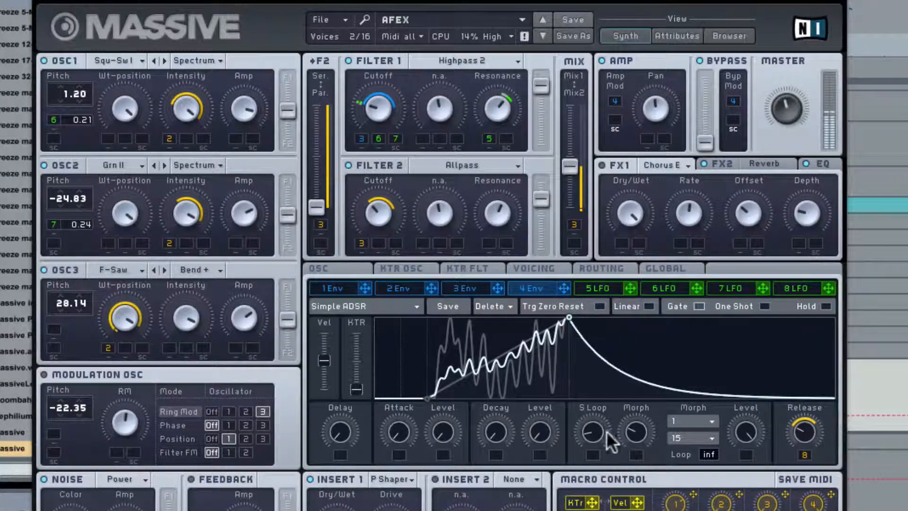
- Lengthen envelope 4's S Loop slightly and raise the Morph amount further toward curve 15
{"action": "left_click_drag", "start_coordinate": [594, 427], "coordinate": [597, 416]}
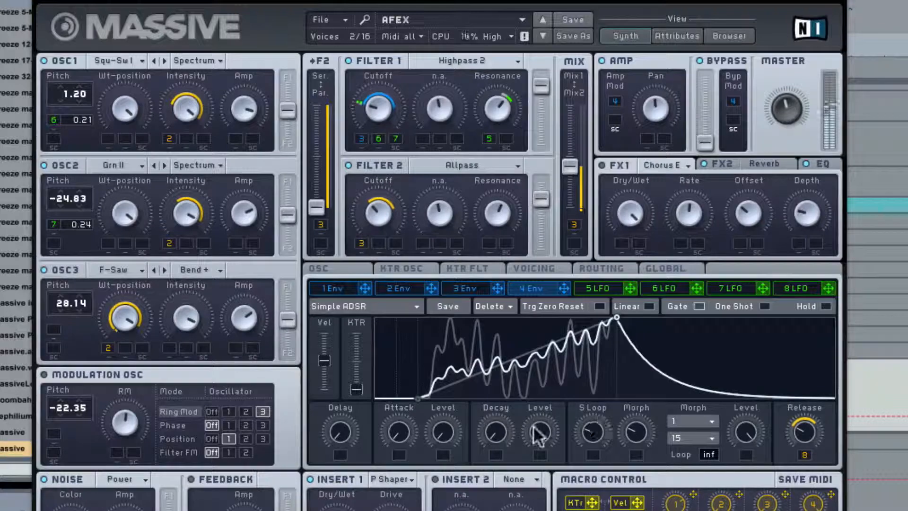
{"action": "left_click_drag", "start_coordinate": [539, 408], "coordinate": [532, 437]}
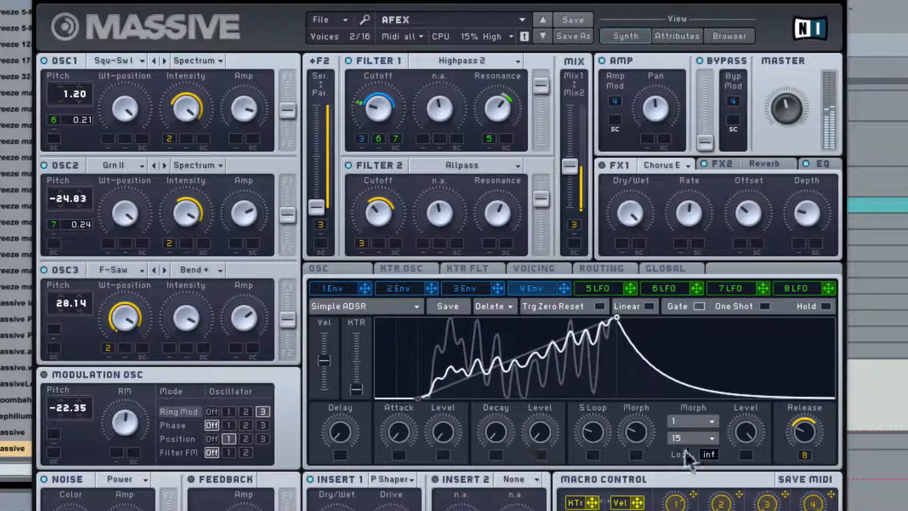
{"action": "left_click_drag", "start_coordinate": [635, 412], "coordinate": [623, 370]}
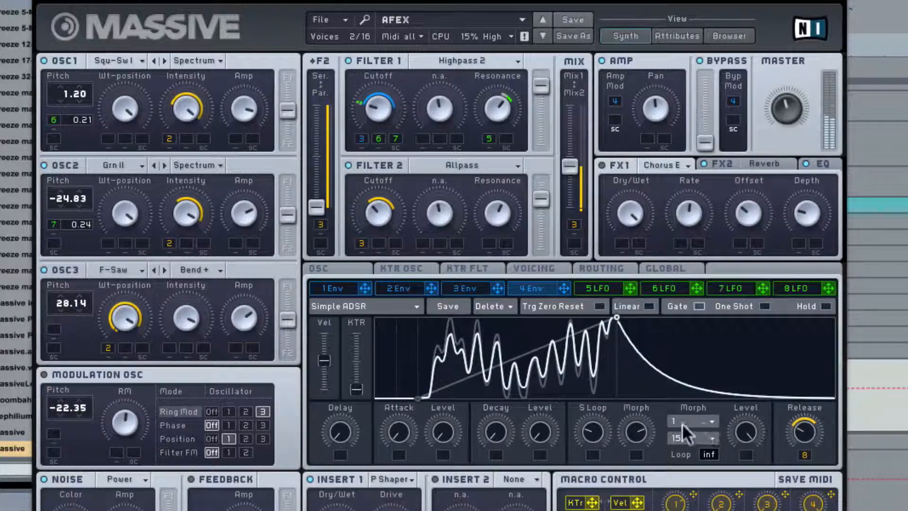
- Set envelope 4's first morph curve to 4, minimize the Morph amount and lengthen the S Loop
{"action": "left_click", "coordinate": [685, 437]}
{"action": "left_click", "coordinate": [691, 382]}
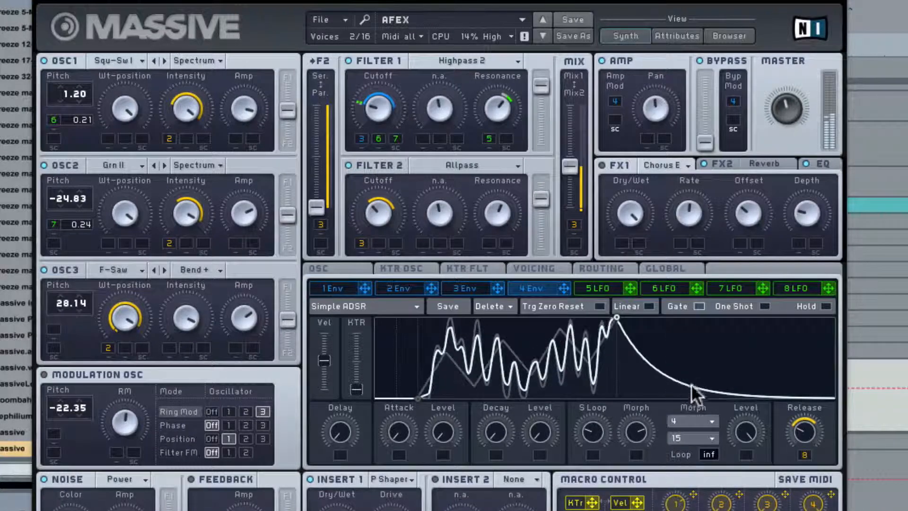
{"action": "left_click_drag", "start_coordinate": [640, 427], "coordinate": [632, 480]}
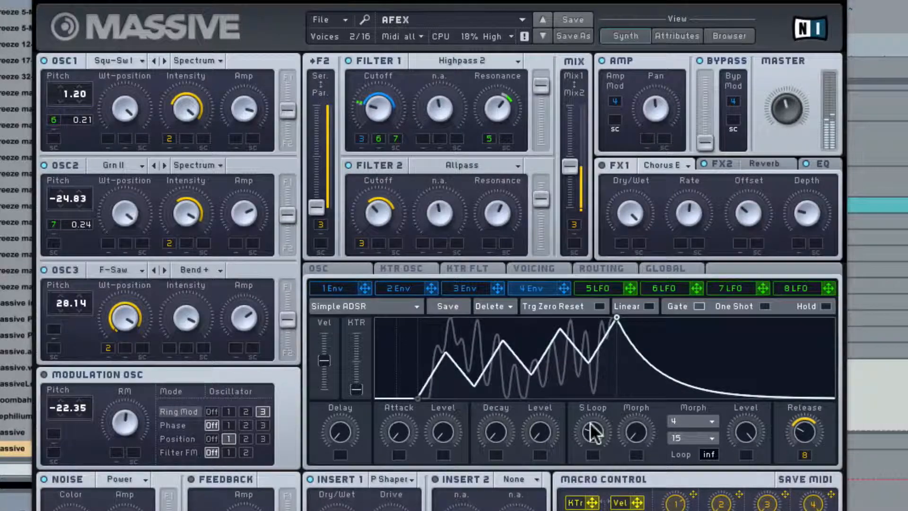
{"action": "left_click_drag", "start_coordinate": [591, 430], "coordinate": [597, 374]}
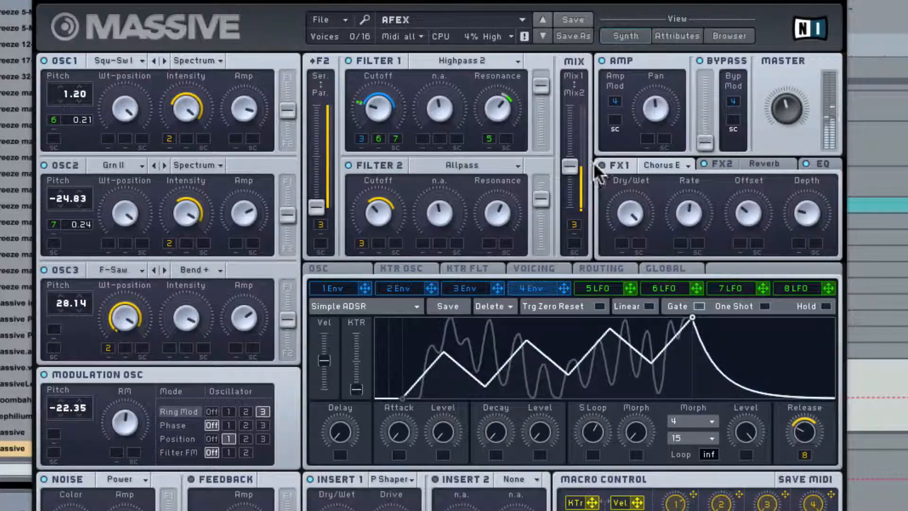
- Advance two presets to load Ambiguous, and reselect the active audio device in the system sound list
{"action": "left_click", "coordinate": [545, 32]}
{"action": "left_click", "coordinate": [545, 32]}
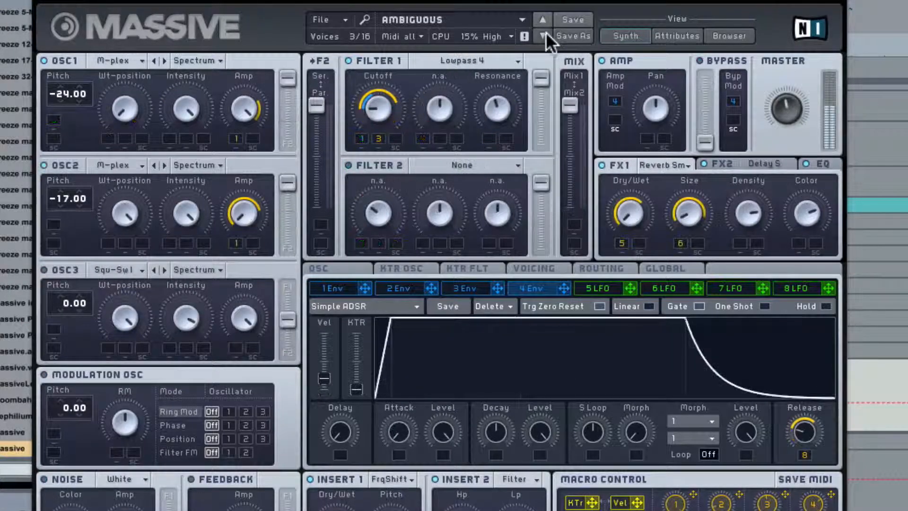
{"action": "left_click", "coordinate": [861, 1]}
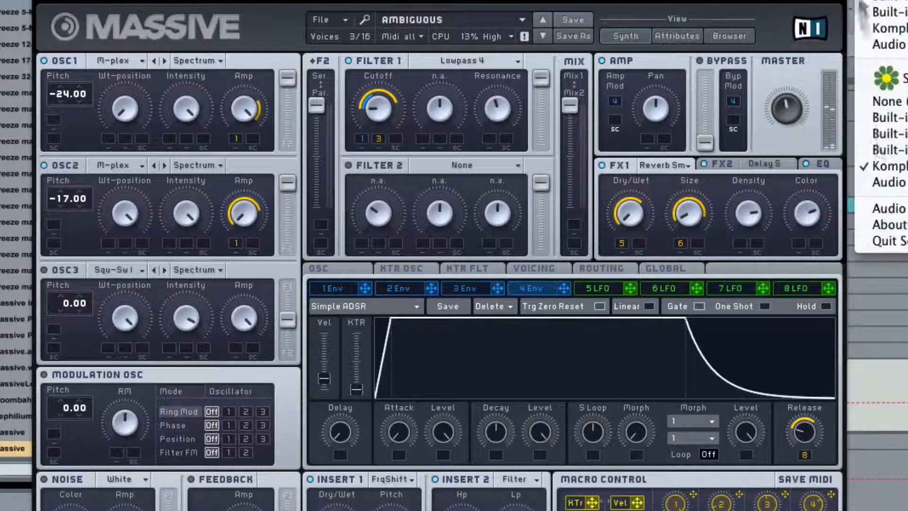
{"action": "left_click", "coordinate": [882, 156]}
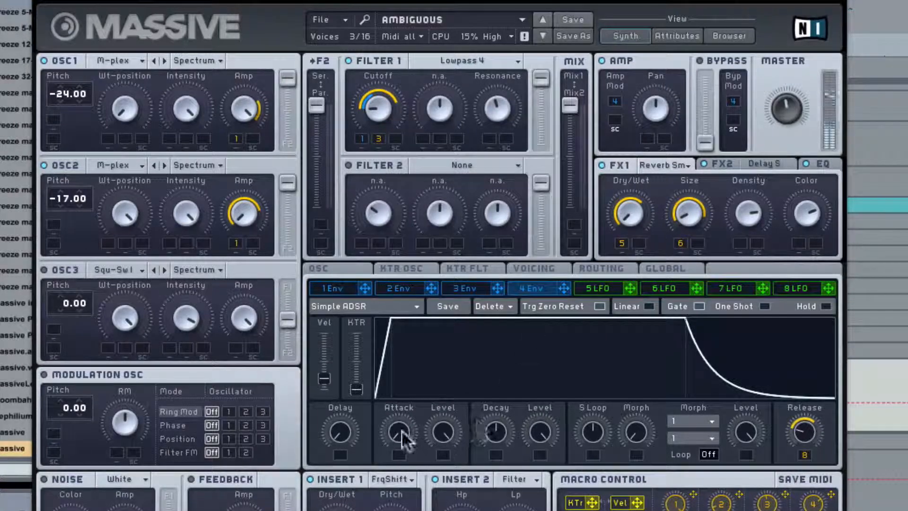
- Minimize envelope 4's attack level, decay and decay level in Ambiguous, and set the loop to inf
{"action": "left_click_drag", "start_coordinate": [441, 432], "coordinate": [440, 480]}
{"action": "left_click_drag", "start_coordinate": [501, 437], "coordinate": [501, 473]}
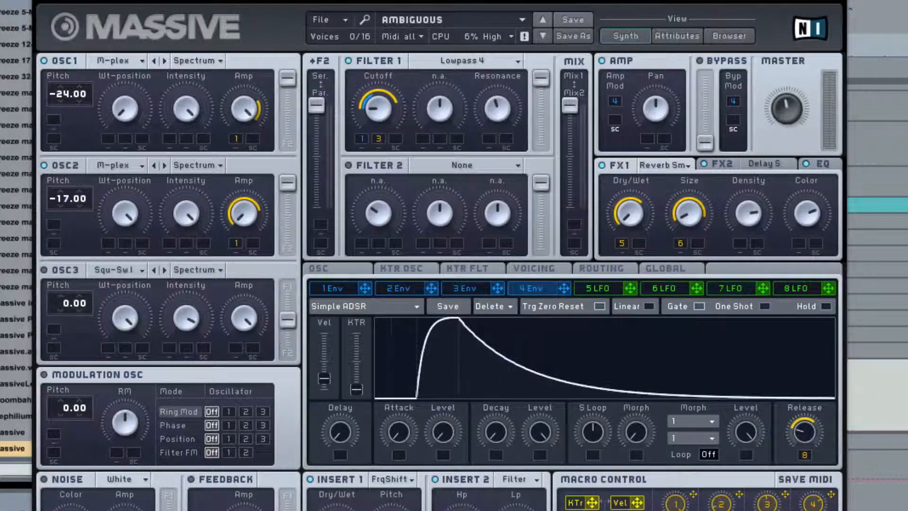
{"action": "left_click_drag", "start_coordinate": [539, 432], "coordinate": [540, 478]}
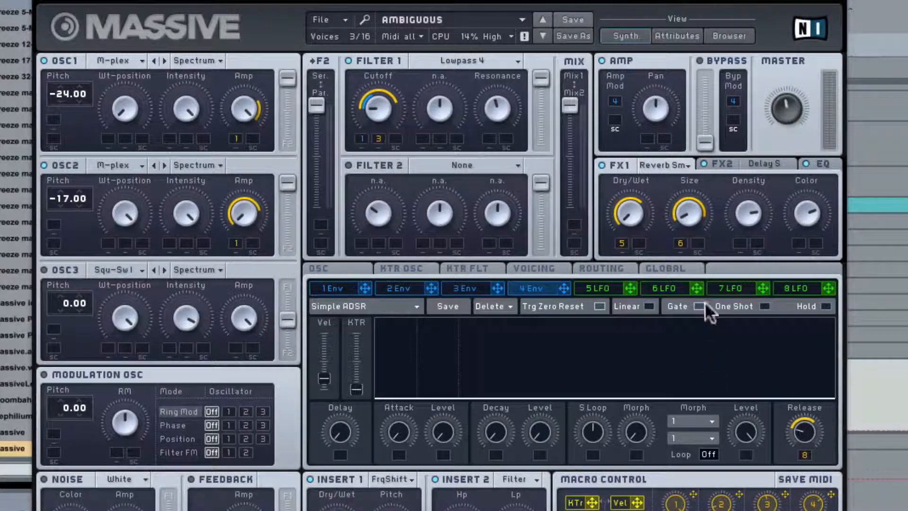
{"action": "left_click_drag", "start_coordinate": [698, 327], "coordinate": [664, 83]}
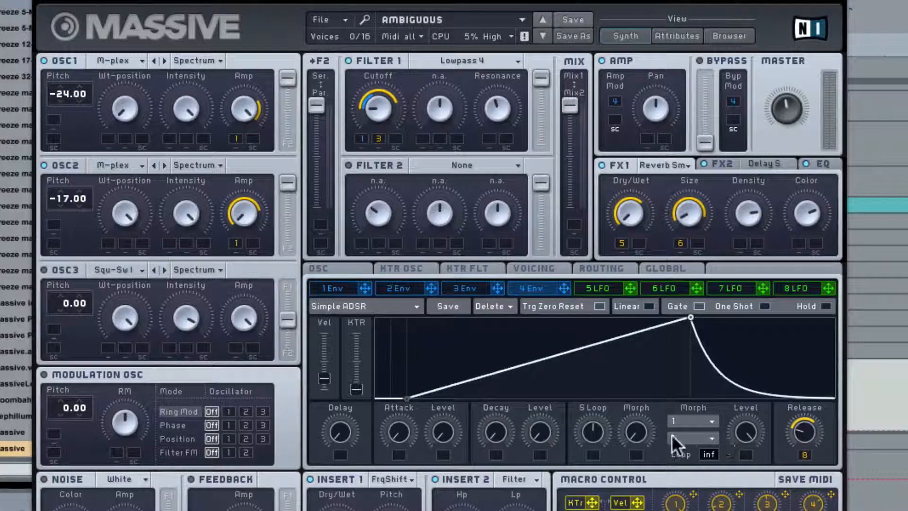
- Reverse envelope 4's loop slope by minimizing the end Level and maximizing the decay level, and shorten the S Loop
{"action": "left_click_drag", "start_coordinate": [747, 454], "coordinate": [746, 508]}
{"action": "left_click_drag", "start_coordinate": [542, 438], "coordinate": [528, 260]}
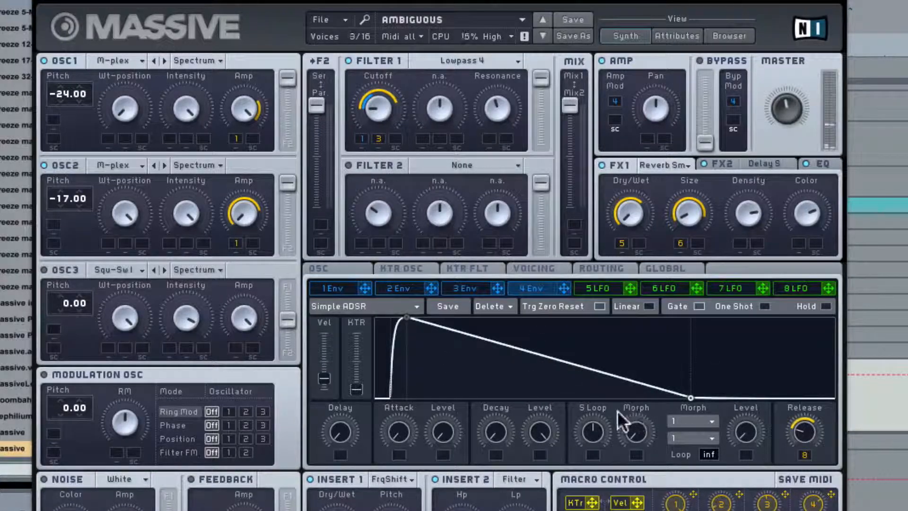
{"action": "left_click", "coordinate": [875, 1]}
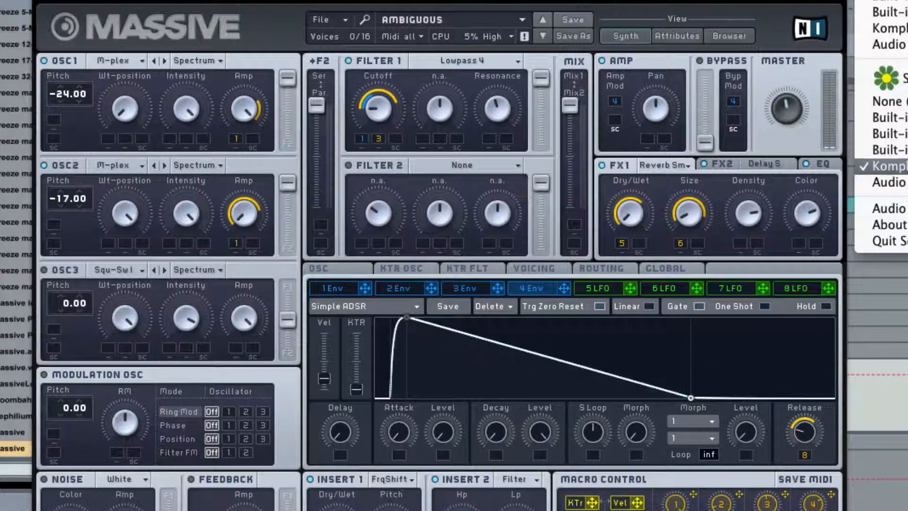
{"action": "left_click", "coordinate": [889, 166]}
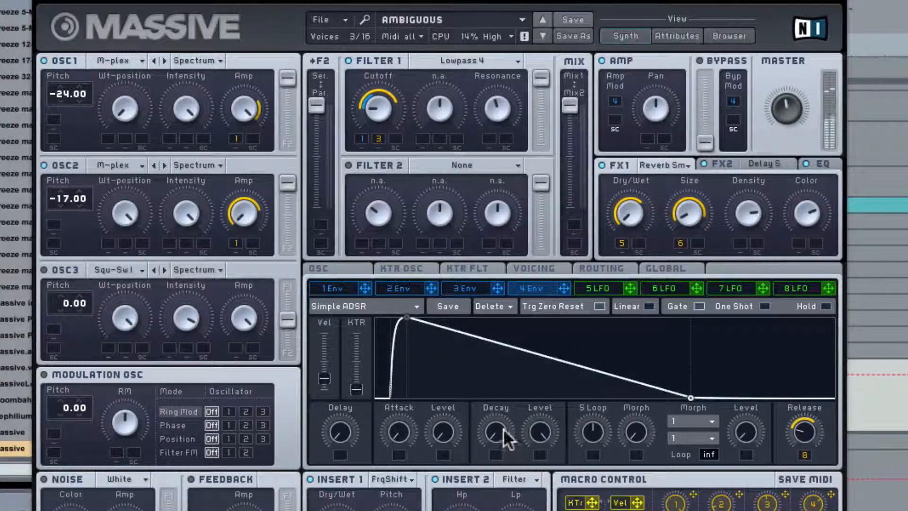
{"action": "left_click_drag", "start_coordinate": [589, 432], "coordinate": [585, 460]}
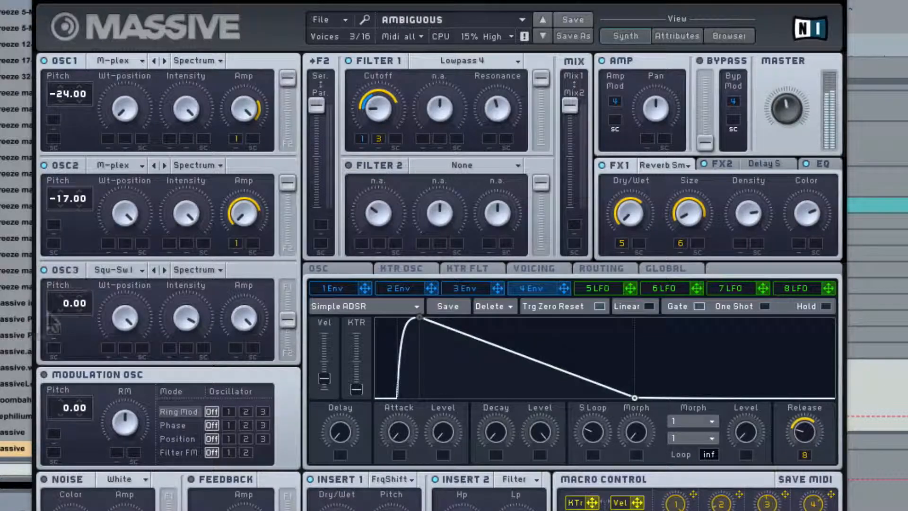
- Raise the OSC3 pitch to 7.00 and slightly lengthen envelope 4's S Loop
{"action": "left_click_drag", "start_coordinate": [65, 313], "coordinate": [64, 286]}
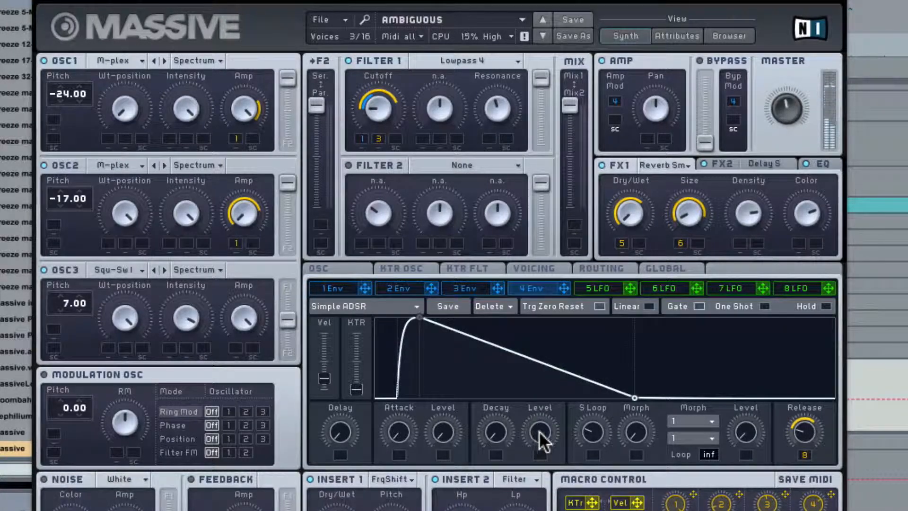
{"action": "mouse_move", "coordinate": [589, 432]}
{"action": "left_mouse_down"}
{"action": "mouse_move", "coordinate": [592, 442]}
{"action": "mouse_move", "coordinate": [586, 431]}
{"action": "left_mouse_up"}
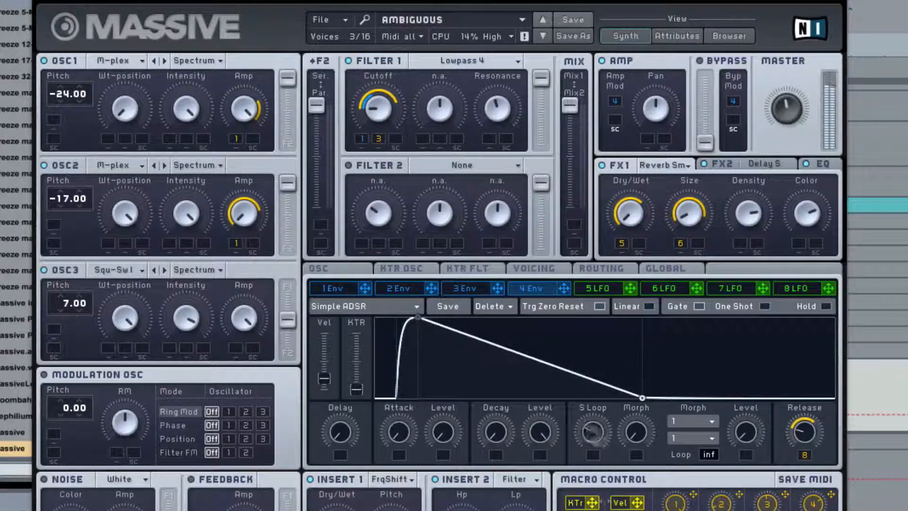
- Set envelope 4's second morph curve to 16, raise the Morph amount to about two-thirds and lengthen the S Loop
{"action": "left_click", "coordinate": [698, 433]}
{"action": "left_click", "coordinate": [700, 497]}
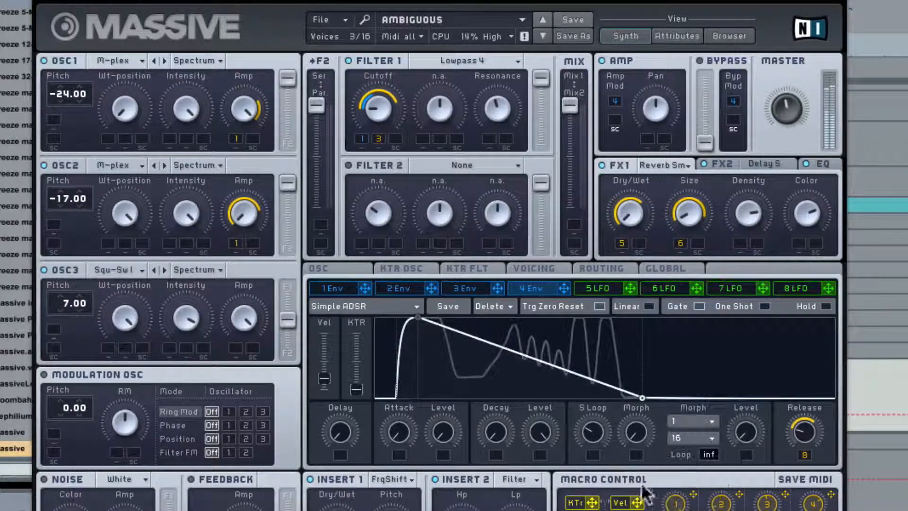
{"action": "left_click_drag", "start_coordinate": [636, 432], "coordinate": [613, 346]}
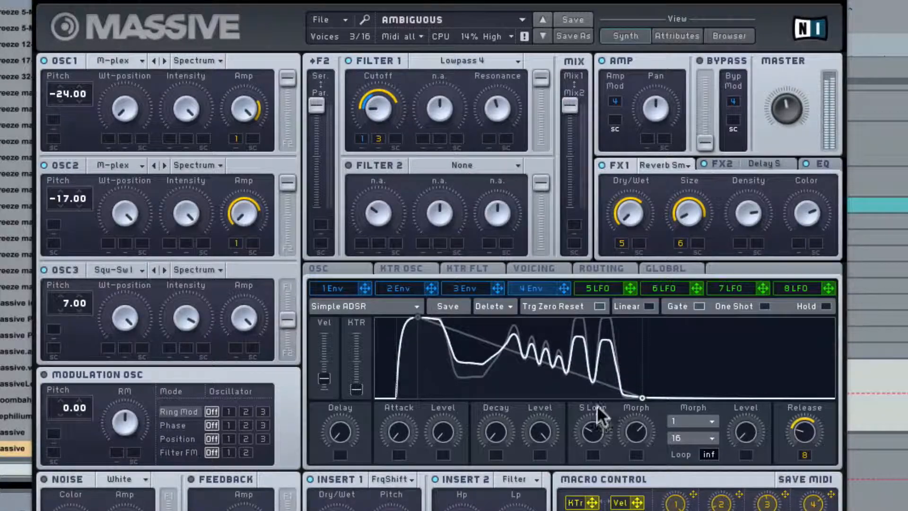
{"action": "left_click_drag", "start_coordinate": [597, 407], "coordinate": [596, 381]}
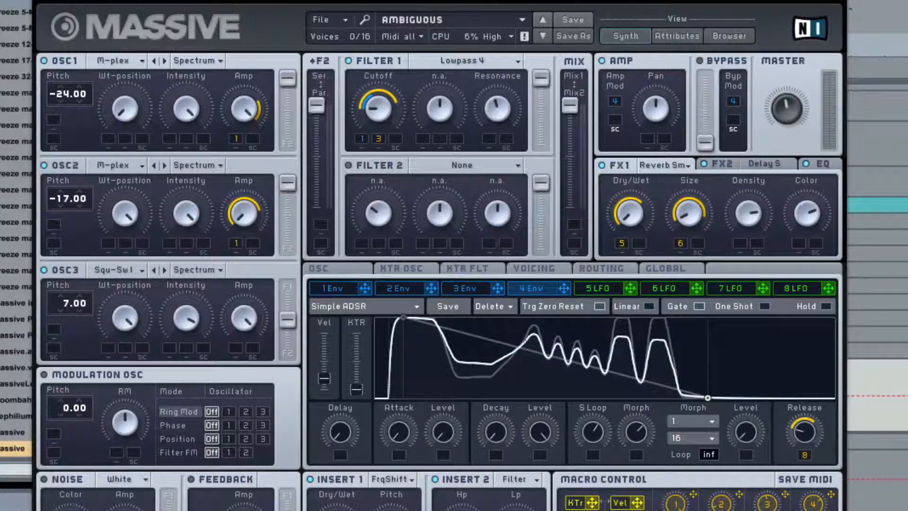
- Reselect the active audio device in the system sound list, and check the preset browser before returning to the synth view
{"action": "left_click", "coordinate": [862, 1]}
{"action": "left_click", "coordinate": [875, 166]}
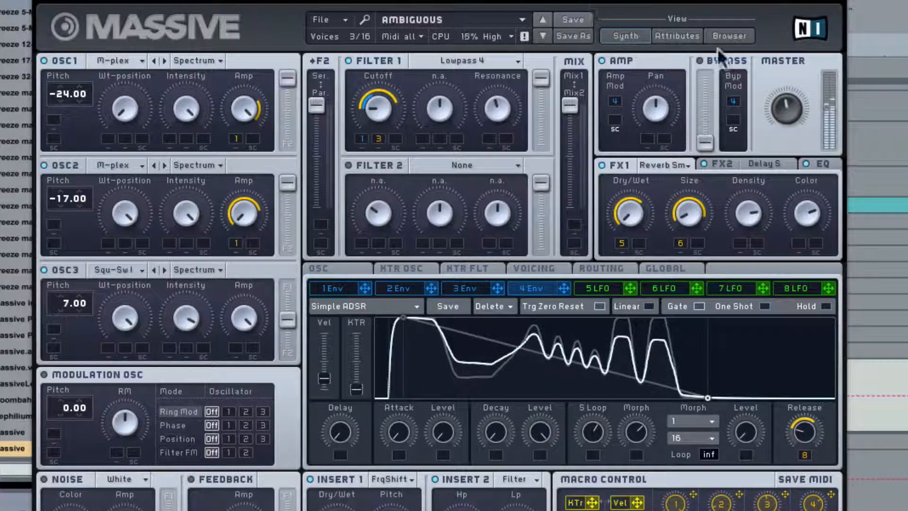
{"action": "left_click", "coordinate": [718, 35]}
{"action": "left_click", "coordinate": [623, 33]}
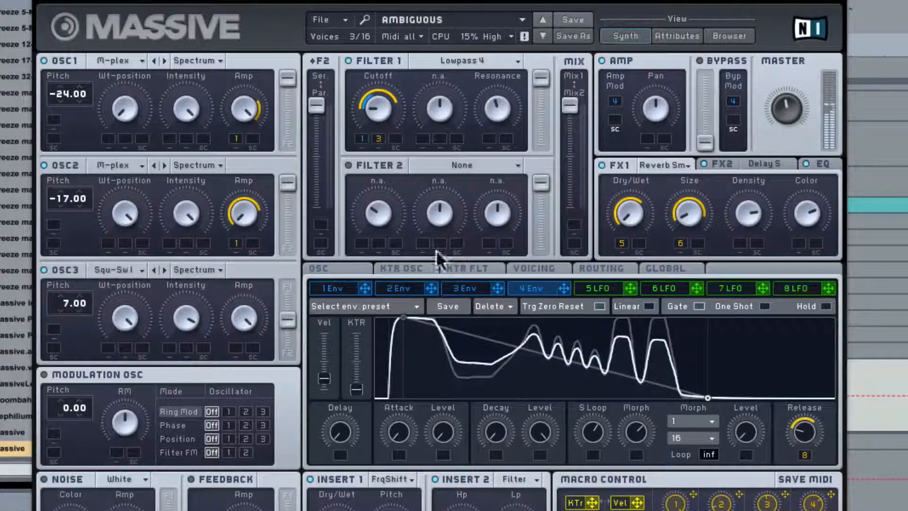
- Switch the voicing to Polyphon and slightly reduce envelope 4's Morph amount
{"action": "left_click", "coordinate": [510, 268]}
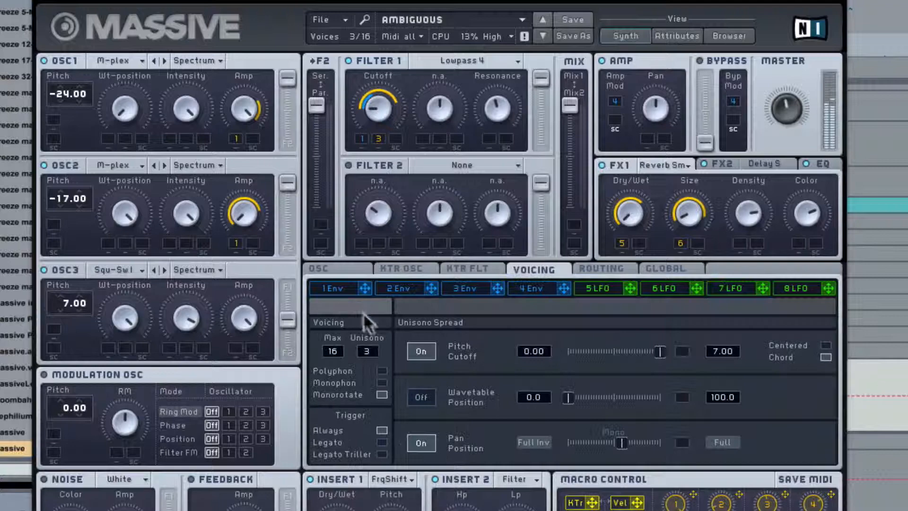
{"action": "left_click", "coordinate": [384, 370]}
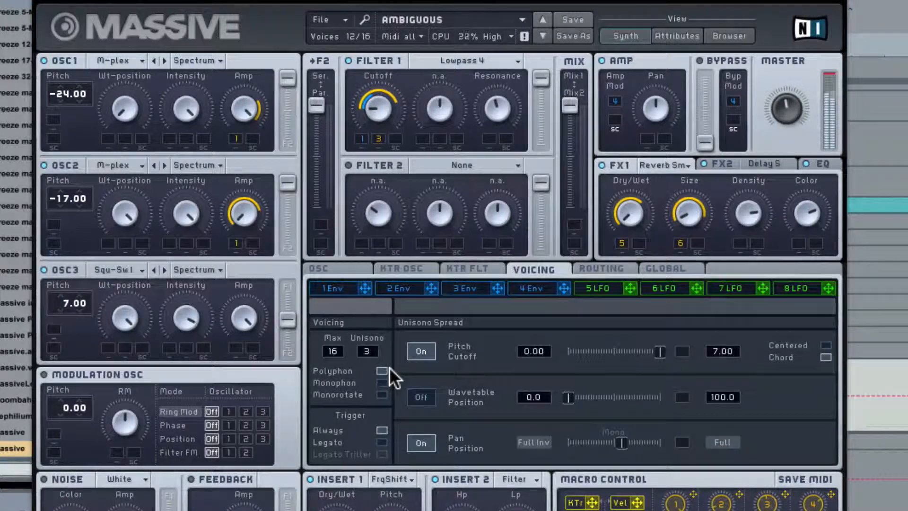
{"action": "left_click", "coordinate": [532, 287]}
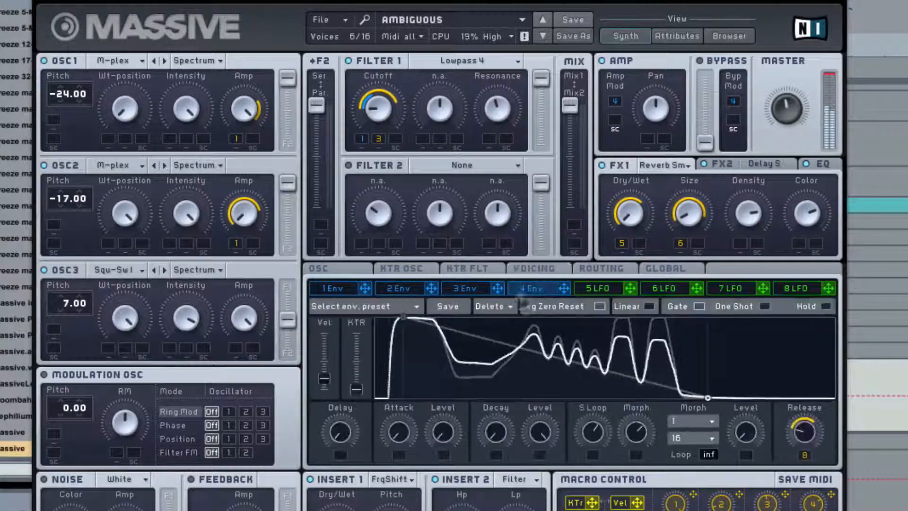
{"action": "left_click_drag", "start_coordinate": [639, 418], "coordinate": [623, 296]}
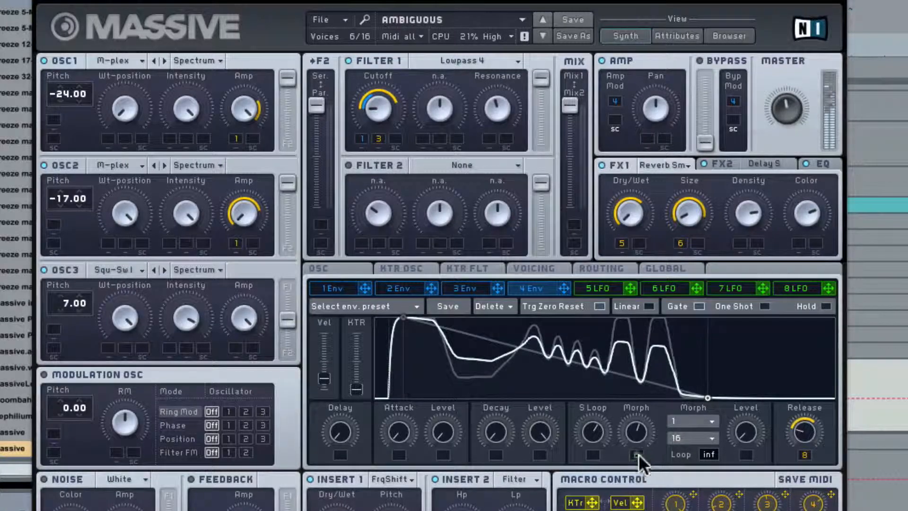
- Display LFO 6's settings and reselect the active audio device in the system sound list
{"action": "left_click", "coordinate": [676, 288]}
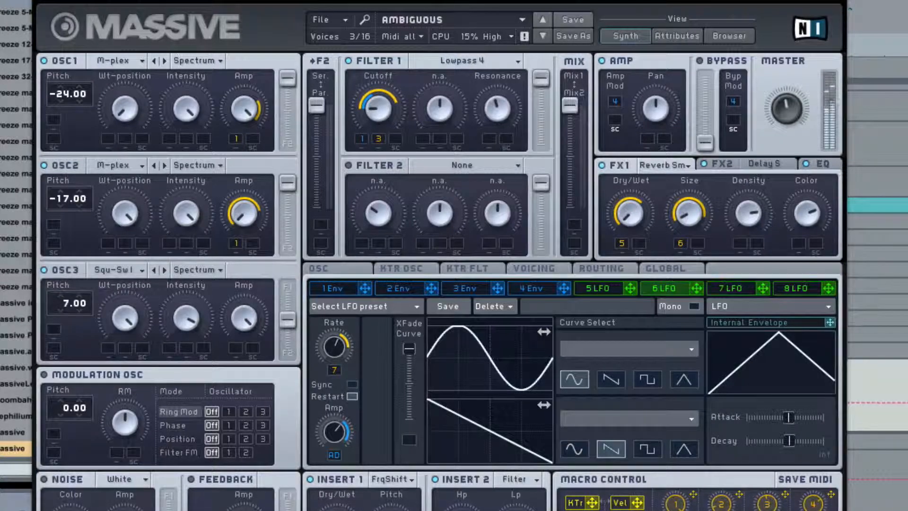
{"action": "left_click", "coordinate": [865, 1]}
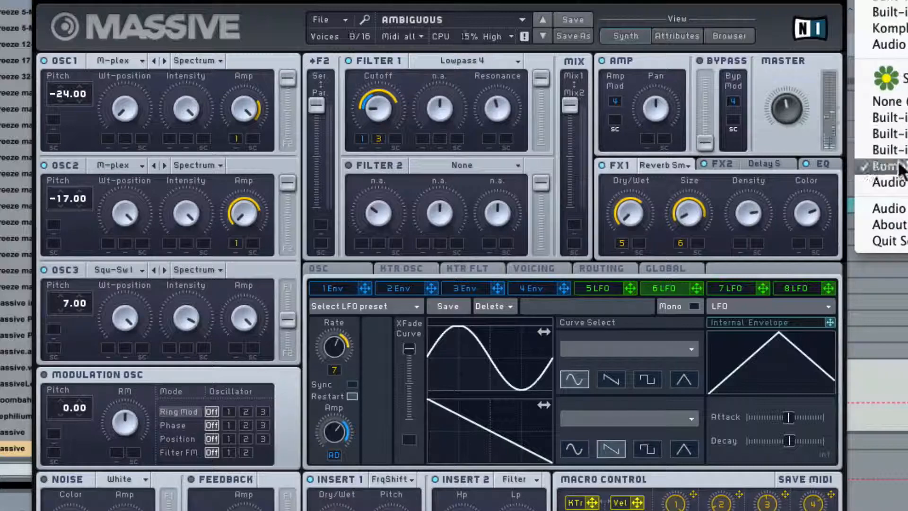
{"action": "left_click", "coordinate": [897, 165]}
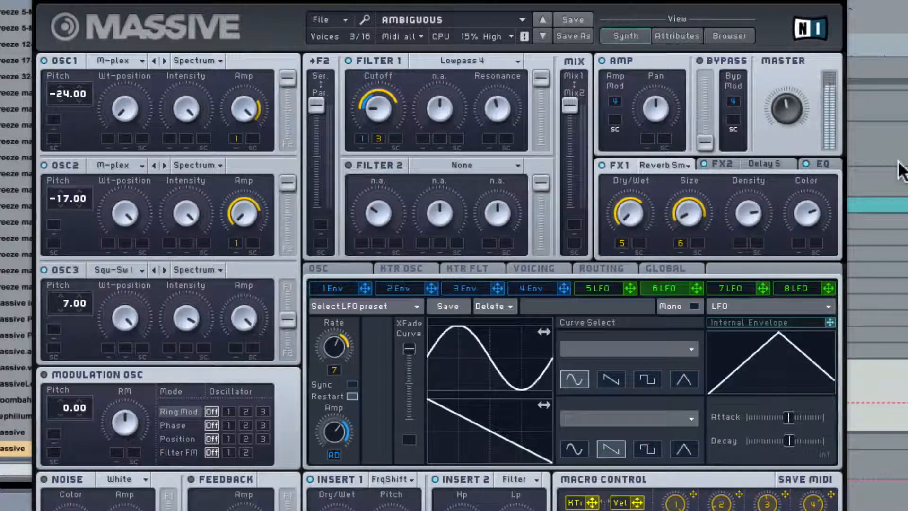